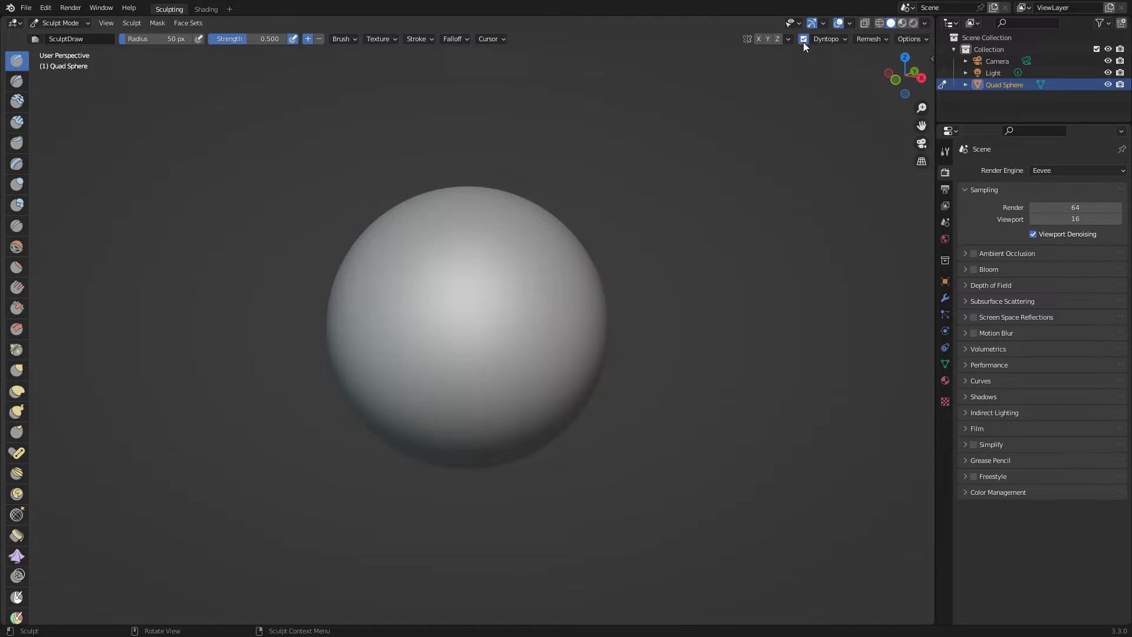
Try a Draw brush stroke on the sphere with Dyntopo on and another with it off, undoing each
{"action": "mouse_move", "coordinate": [413, 321]}
{"action": "left_mouse_down"}
{"action": "mouse_move", "coordinate": [518, 273]}
{"action": "mouse_move", "coordinate": [520, 331]}
{"action": "mouse_move", "coordinate": [780, 219]}
{"action": "left_mouse_up"}
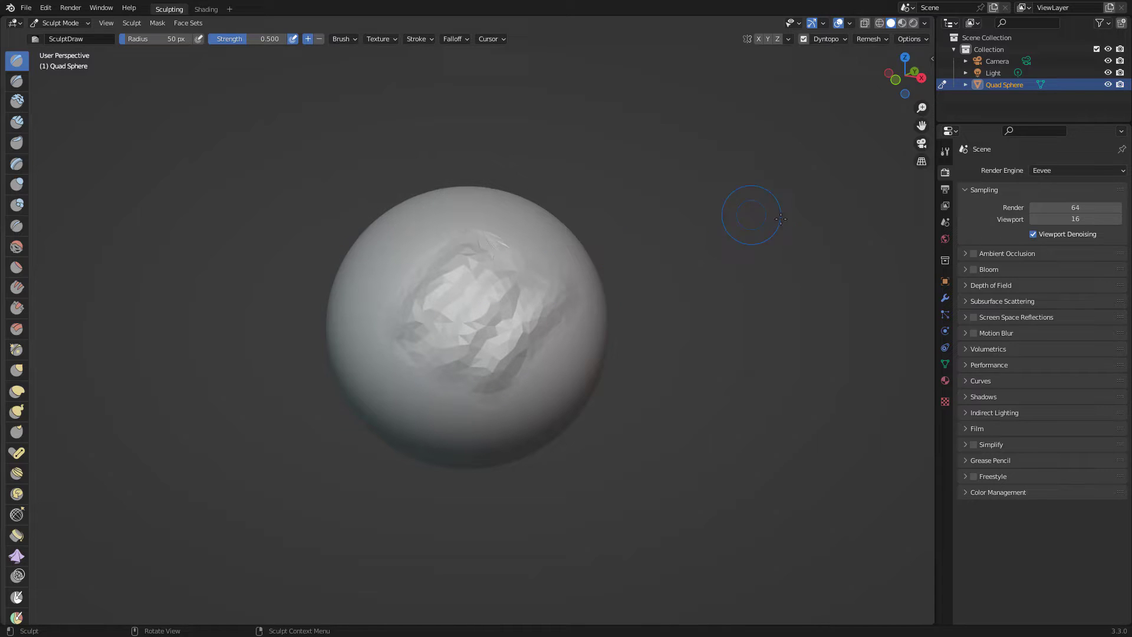
{"action": "key", "text": "ctrl+z"}
{"action": "key", "text": "ctrl+z"}
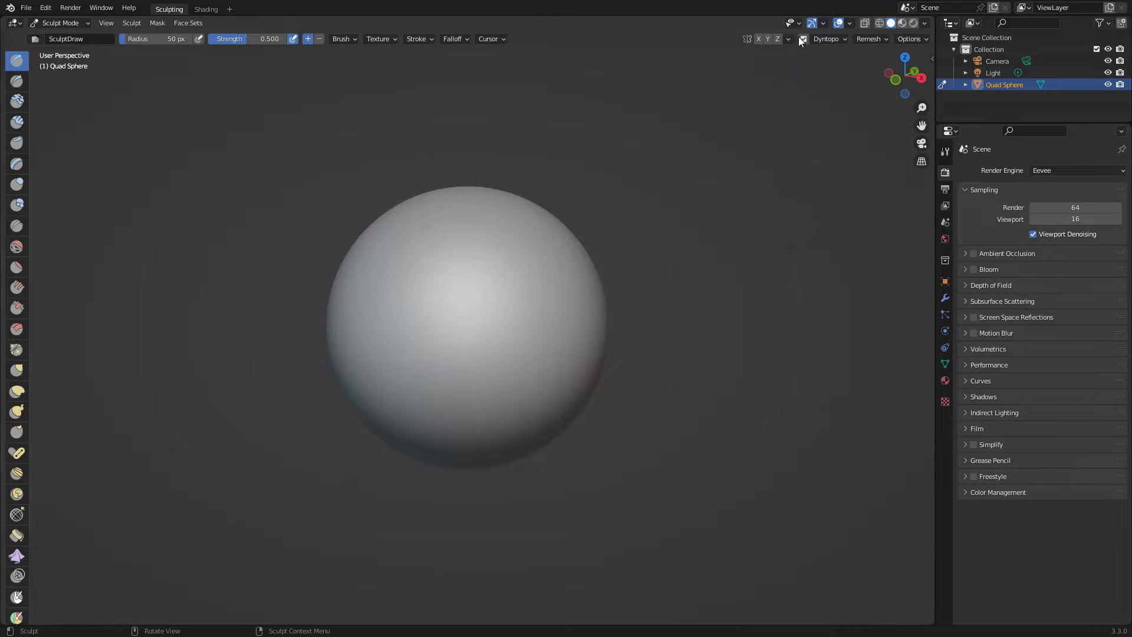
{"action": "mouse_move", "coordinate": [413, 319]}
{"action": "left_mouse_down"}
{"action": "mouse_move", "coordinate": [458, 357]}
{"action": "mouse_move", "coordinate": [508, 373]}
{"action": "mouse_move", "coordinate": [516, 393]}
{"action": "left_mouse_up"}
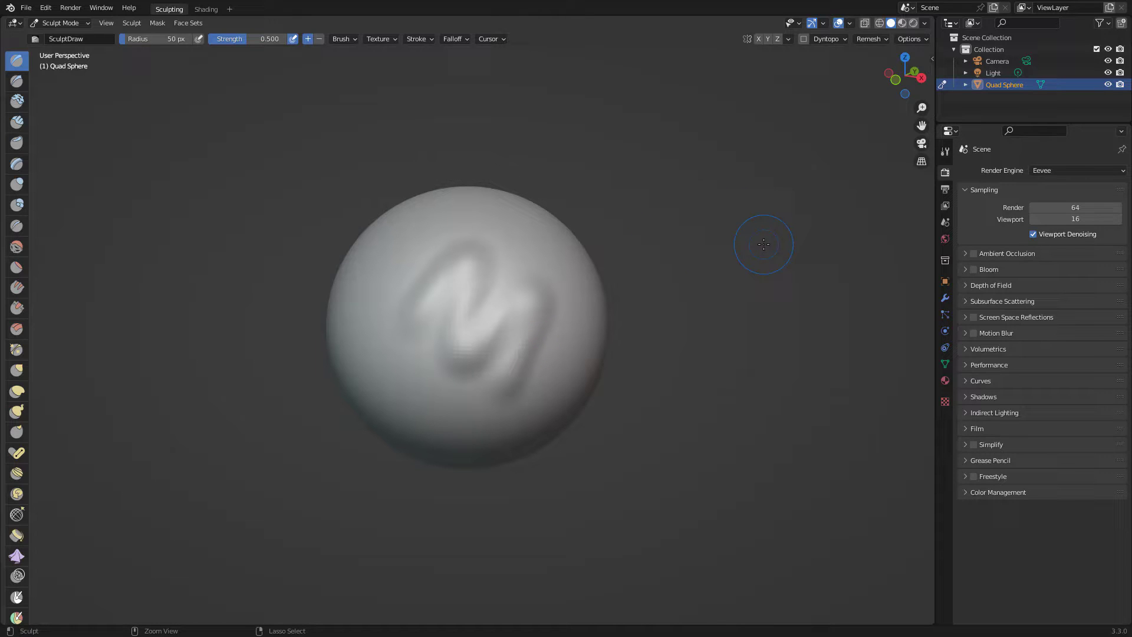
{"action": "key", "text": "ctrl+z"}
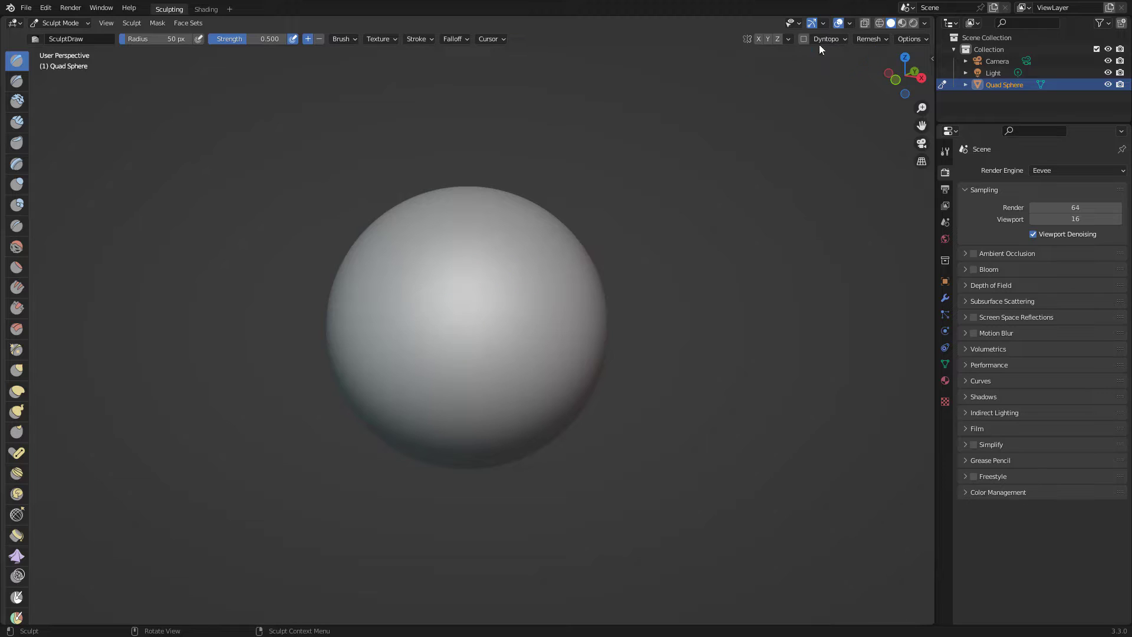
Sculpt a Draw stroke across the sphere's front with Dyntopo enabled and turn on the Wireframe overlay
{"action": "left_click", "coordinate": [843, 41]}
{"action": "mouse_move", "coordinate": [405, 334]}
{"action": "left_mouse_down"}
{"action": "mouse_move", "coordinate": [454, 286]}
{"action": "mouse_move", "coordinate": [495, 313]}
{"action": "mouse_move", "coordinate": [522, 354]}
{"action": "mouse_move", "coordinate": [552, 292]}
{"action": "left_mouse_up"}
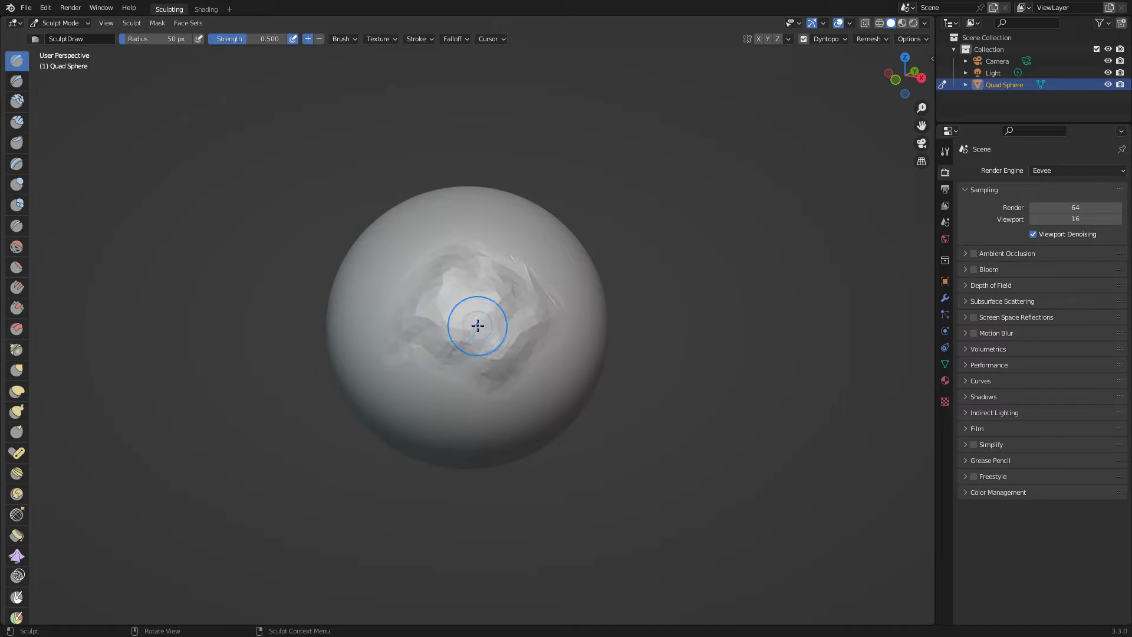
{"action": "left_click", "coordinate": [850, 23]}
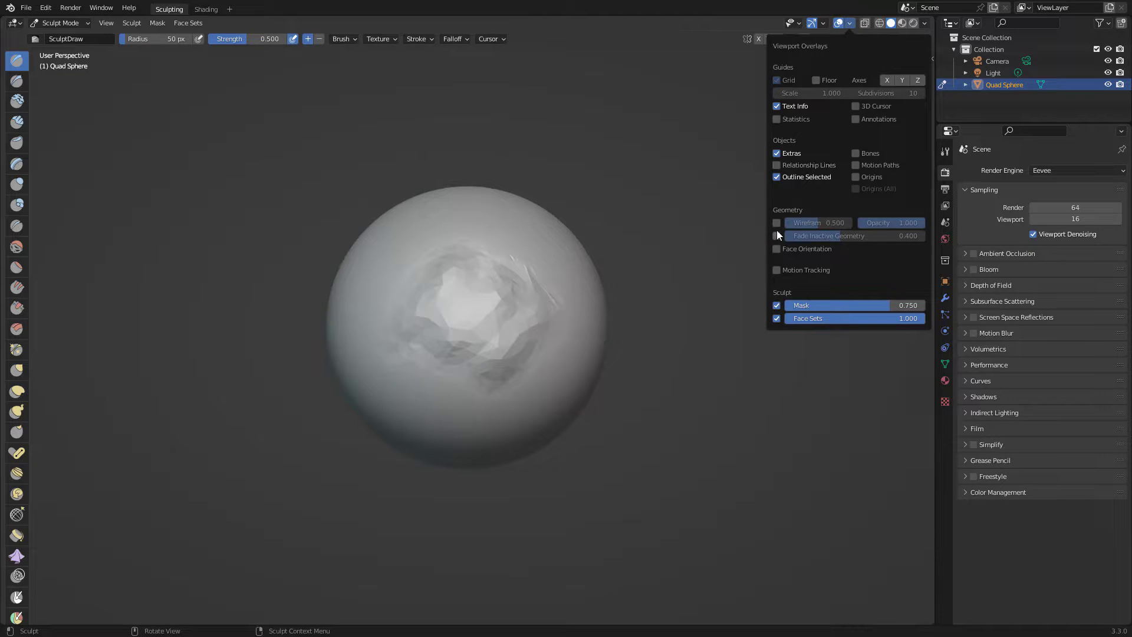
{"action": "left_click", "coordinate": [777, 223]}
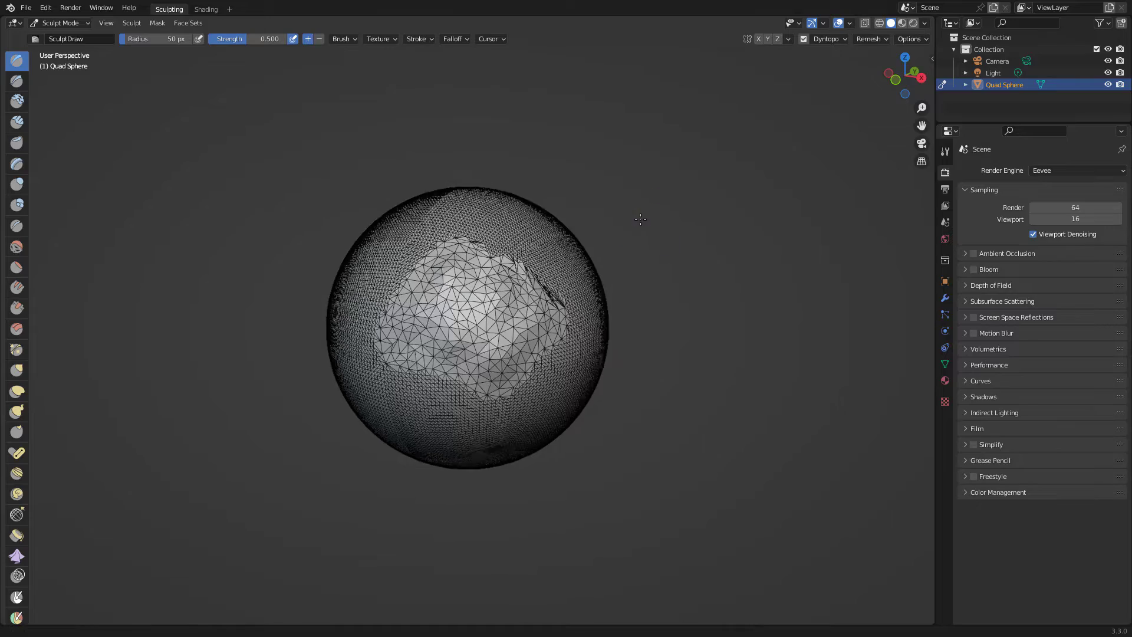
Sculpt two close-up Draw strokes on the roughened front patch to add finer relative detail
{"action": "mouse_move", "coordinate": [640, 220]}
{"action": "middle_mouse_down", "text": "ctrl"}
{"action": "mouse_move", "coordinate": [638, 259]}
{"action": "mouse_move", "coordinate": [613, 182]}
{"action": "mouse_move", "coordinate": [581, 174]}
{"action": "middle_mouse_up", "text": "ctrl"}
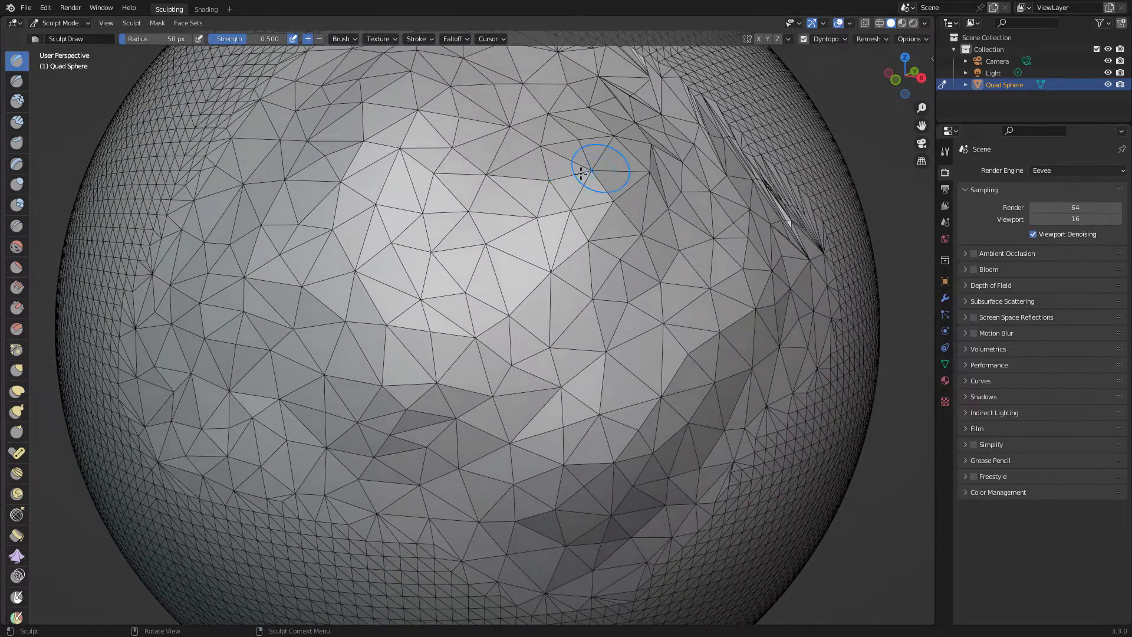
{"action": "mouse_move", "coordinate": [422, 278]}
{"action": "left_mouse_down"}
{"action": "mouse_move", "coordinate": [407, 330]}
{"action": "mouse_move", "coordinate": [472, 206]}
{"action": "mouse_move", "coordinate": [540, 242]}
{"action": "mouse_move", "coordinate": [582, 301]}
{"action": "mouse_move", "coordinate": [551, 184]}
{"action": "mouse_move", "coordinate": [392, 278]}
{"action": "mouse_move", "coordinate": [420, 221]}
{"action": "left_mouse_up"}
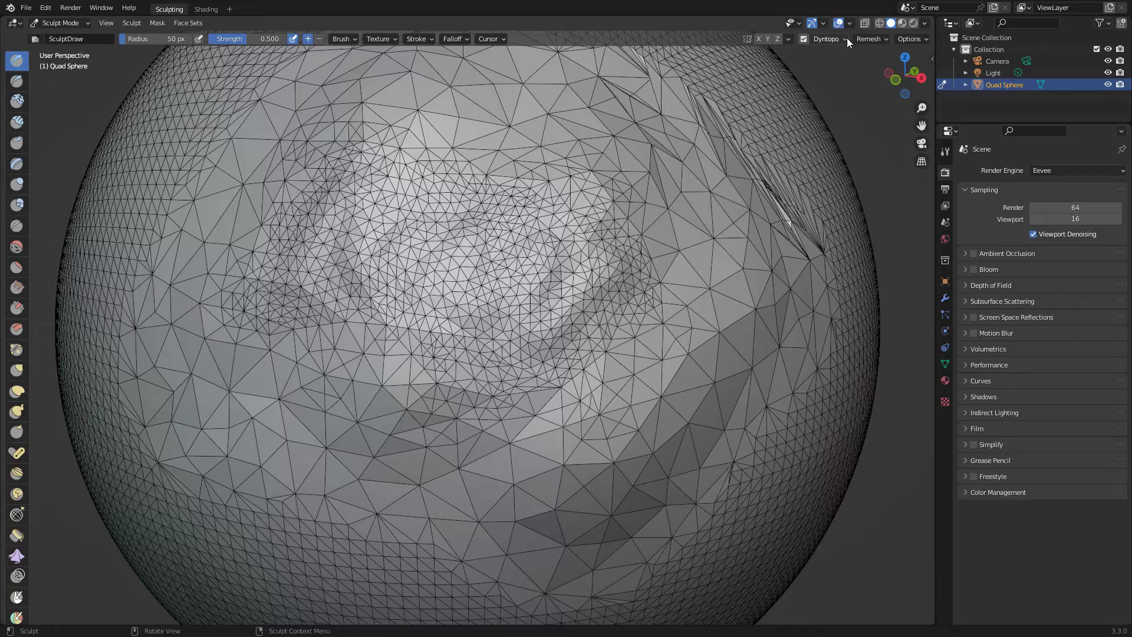
{"action": "left_click", "coordinate": [829, 38]}
{"action": "mouse_move", "coordinate": [913, 288]}
{"action": "middle_mouse_down"}
{"action": "mouse_move", "coordinate": [920, 227]}
{"action": "mouse_move", "coordinate": [909, 182]}
{"action": "mouse_move", "coordinate": [897, 202]}
{"action": "middle_mouse_up"}
{"action": "mouse_move", "coordinate": [666, 233]}
{"action": "left_mouse_down"}
{"action": "mouse_move", "coordinate": [641, 251]}
{"action": "mouse_move", "coordinate": [708, 224]}
{"action": "mouse_move", "coordinate": [767, 236]}
{"action": "mouse_move", "coordinate": [802, 278]}
{"action": "left_mouse_up"}
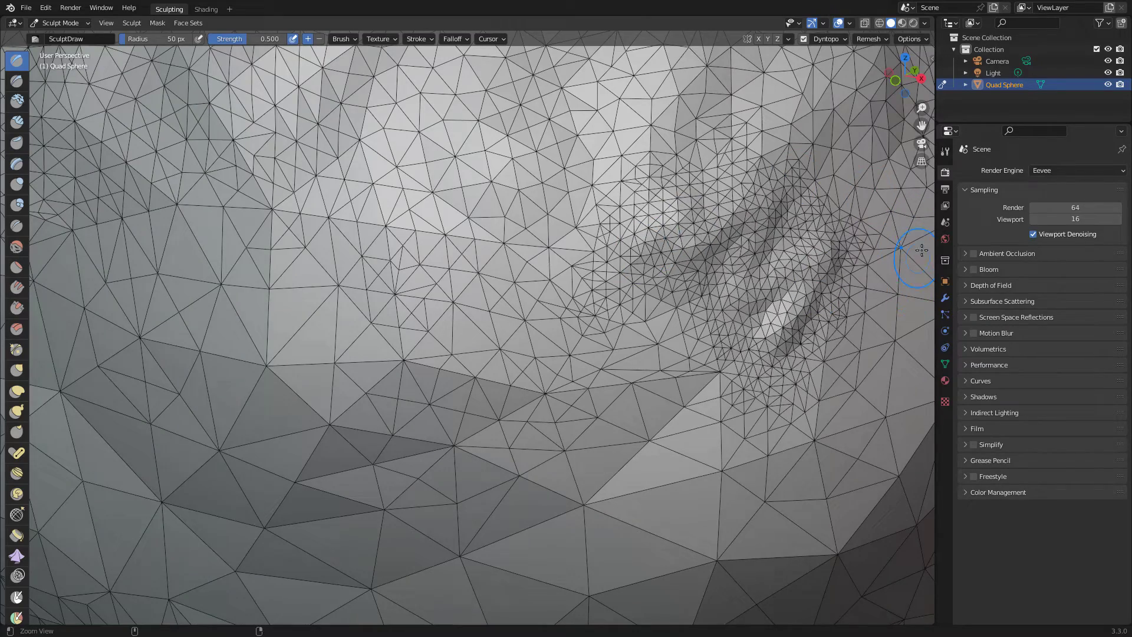
Sculpt over the roughened front area, enlarging the brush radius to 168 px for a broad coarse pass
{"action": "scroll", "coordinate": [922, 250], "scroll_direction": "down", "scroll_amount": 10}
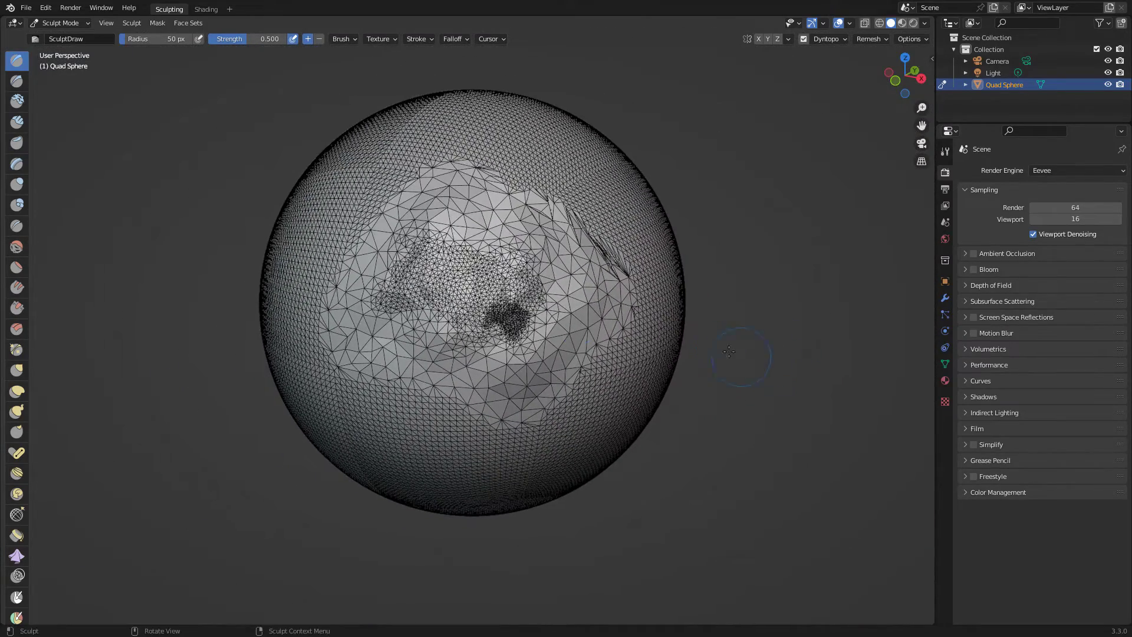
{"action": "mouse_move", "coordinate": [546, 386]}
{"action": "left_mouse_down"}
{"action": "mouse_move", "coordinate": [604, 277]}
{"action": "mouse_move", "coordinate": [613, 401]}
{"action": "mouse_move", "coordinate": [643, 312]}
{"action": "mouse_move", "coordinate": [624, 276]}
{"action": "mouse_move", "coordinate": [617, 322]}
{"action": "mouse_move", "coordinate": [620, 248]}
{"action": "mouse_move", "coordinate": [634, 278]}
{"action": "mouse_move", "coordinate": [508, 177]}
{"action": "left_mouse_up"}
{"action": "key", "text": "bracketright"}
{"action": "key", "text": "bracketright"}
{"action": "key", "text": "bracketright"}
{"action": "key", "text": "bracketright"}
{"action": "key", "text": "bracketright"}
{"action": "key", "text": "bracketright"}
{"action": "key", "text": "bracketright"}
{"action": "key", "text": "bracketright"}
{"action": "key", "text": "bracketright"}
{"action": "key", "text": "bracketright"}
{"action": "key", "text": "bracketright"}
{"action": "mouse_move", "coordinate": [592, 188]}
{"action": "left_mouse_down"}
{"action": "mouse_move", "coordinate": [609, 335]}
{"action": "mouse_move", "coordinate": [449, 366]}
{"action": "mouse_move", "coordinate": [413, 271]}
{"action": "left_mouse_up"}
Switch the Dyntopo detailing to Constant Detail and sculpt strokes across the sphere's front
{"action": "left_click", "coordinate": [841, 39]}
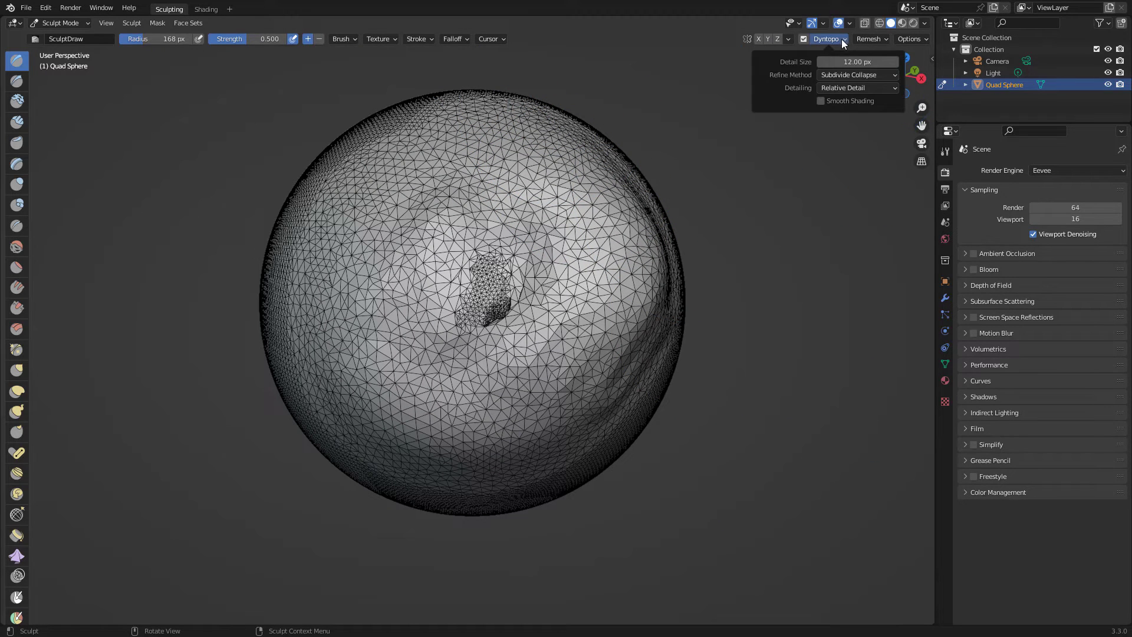
{"action": "left_click", "coordinate": [874, 87]}
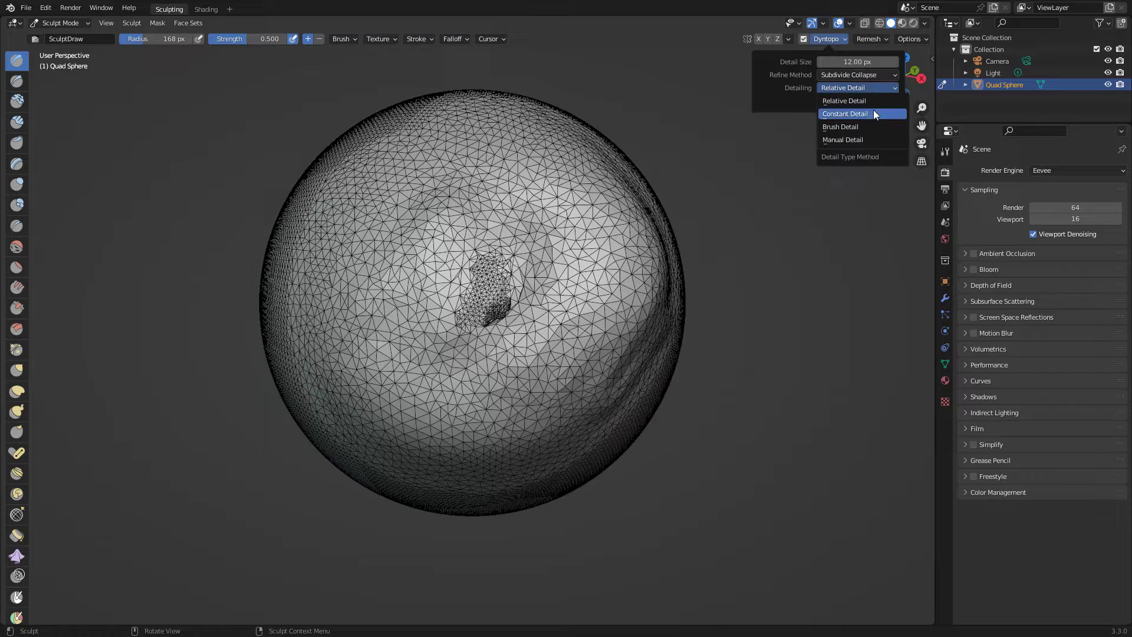
{"action": "left_click", "coordinate": [867, 114]}
{"action": "mouse_move", "coordinate": [623, 274]}
{"action": "left_mouse_down"}
{"action": "mouse_move", "coordinate": [596, 254]}
{"action": "mouse_move", "coordinate": [566, 283]}
{"action": "mouse_move", "coordinate": [594, 291]}
{"action": "left_mouse_up"}
{"action": "middle_click_drag", "start_coordinate": [746, 212], "coordinate": [662, 266], "text": "ctrl"}
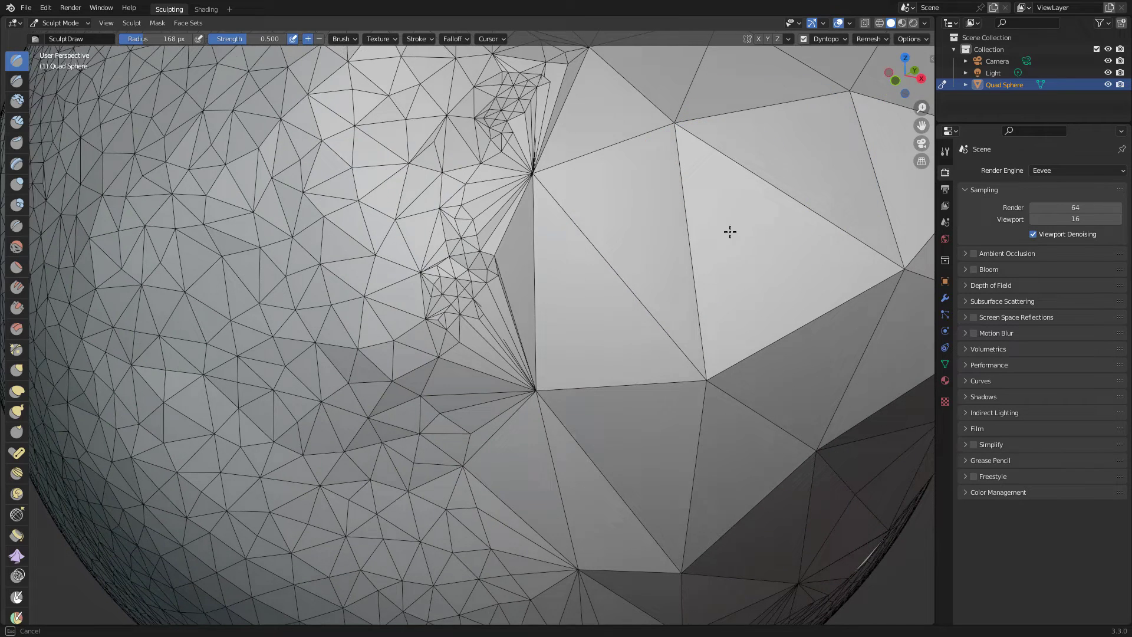
{"action": "mouse_move", "coordinate": [731, 230]}
{"action": "left_mouse_down"}
{"action": "mouse_move", "coordinate": [422, 273]}
{"action": "mouse_move", "coordinate": [377, 156]}
{"action": "left_mouse_up"}
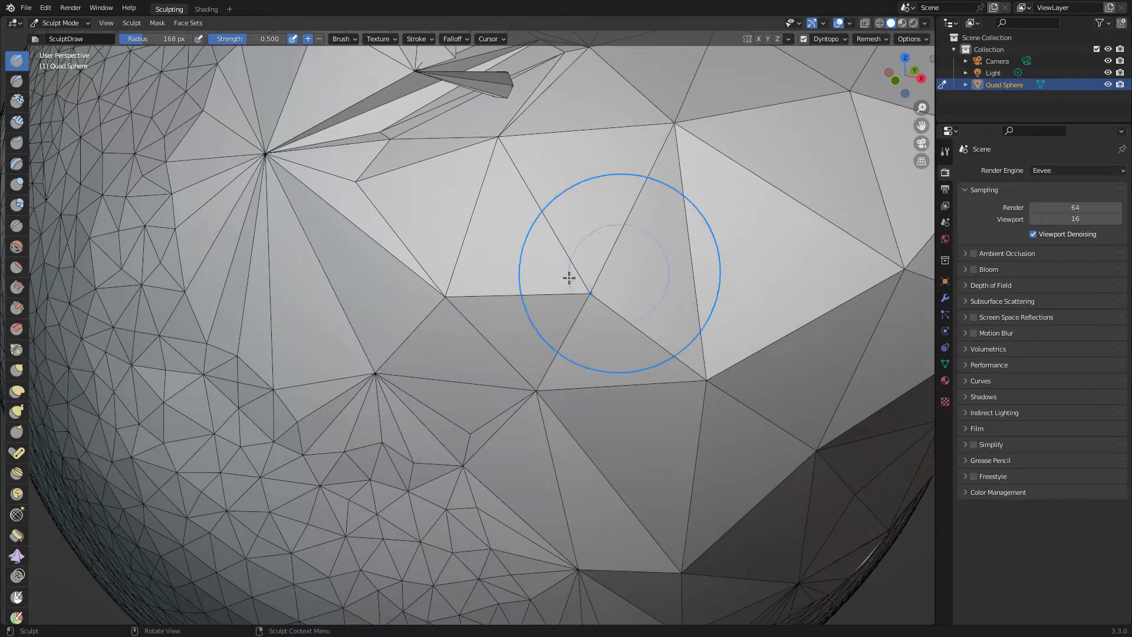
Reduce the brush radius to 45 px and sculpt a stroke across the coarse front area
{"action": "key", "text": "bracketleft"}
{"action": "key", "text": "bracketleft"}
{"action": "key", "text": "bracketleft"}
{"action": "key", "text": "bracketleft"}
{"action": "key", "text": "bracketleft"}
{"action": "key", "text": "bracketleft"}
{"action": "key", "text": "bracketleft"}
{"action": "key", "text": "bracketleft"}
{"action": "key", "text": "bracketleft"}
{"action": "key", "text": "bracketleft"}
{"action": "key", "text": "bracketleft"}
{"action": "key", "text": "bracketleft"}
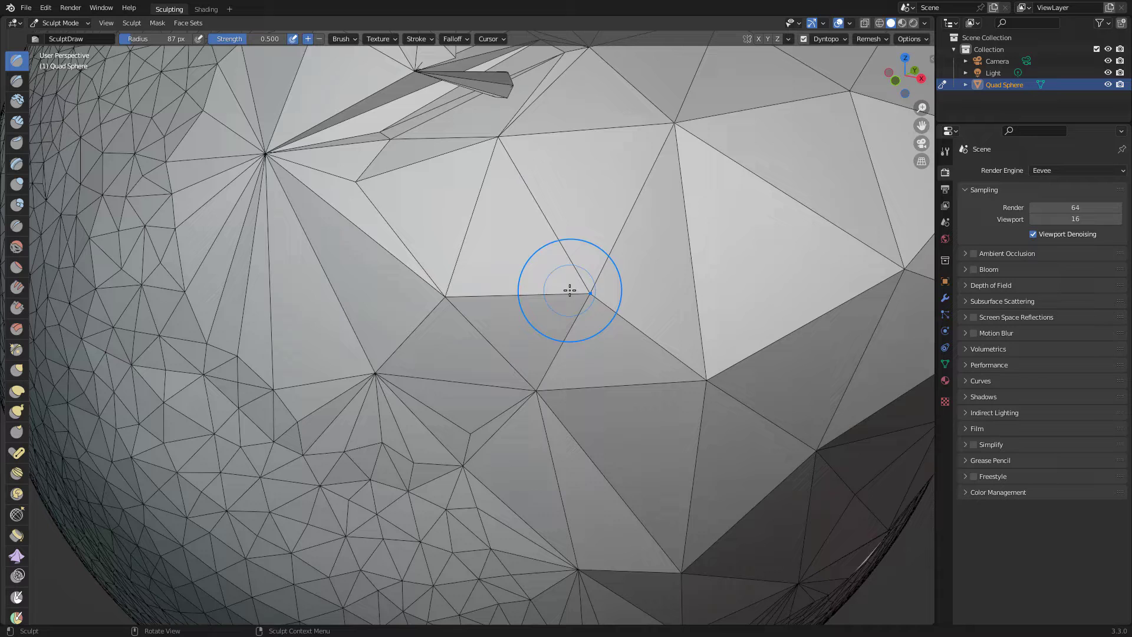
{"action": "mouse_move", "coordinate": [554, 357]}
{"action": "left_mouse_down"}
{"action": "mouse_move", "coordinate": [210, 308]}
{"action": "mouse_move", "coordinate": [165, 327]}
{"action": "left_mouse_up"}
Set the Dyntopo constant detail resolution to 12
{"action": "left_click", "coordinate": [844, 39]}
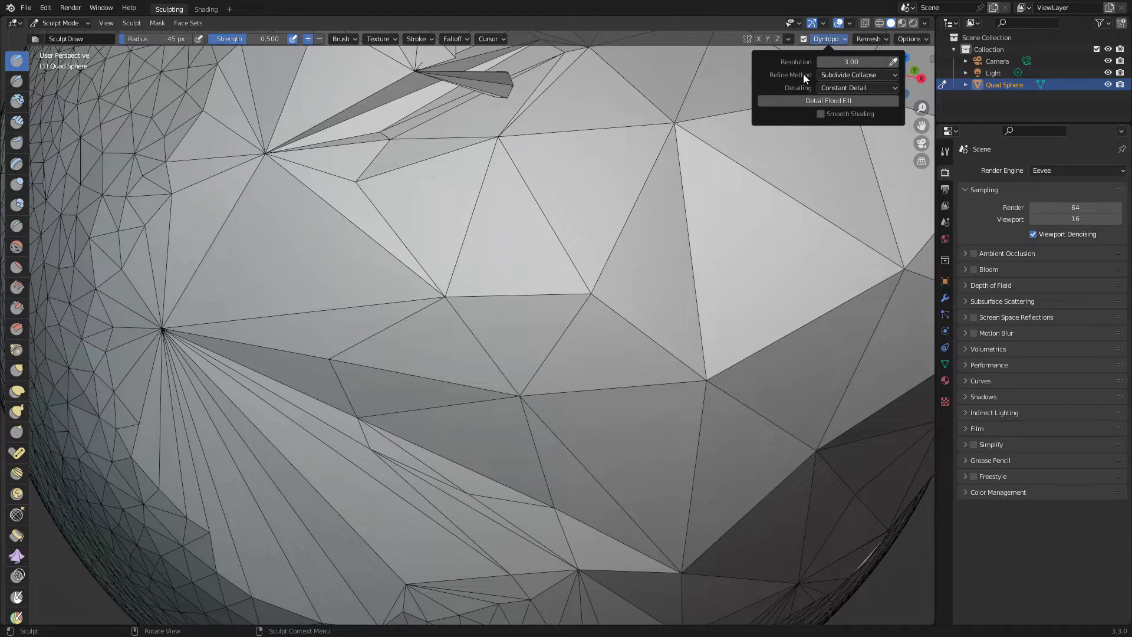
{"action": "left_click", "coordinate": [868, 40]}
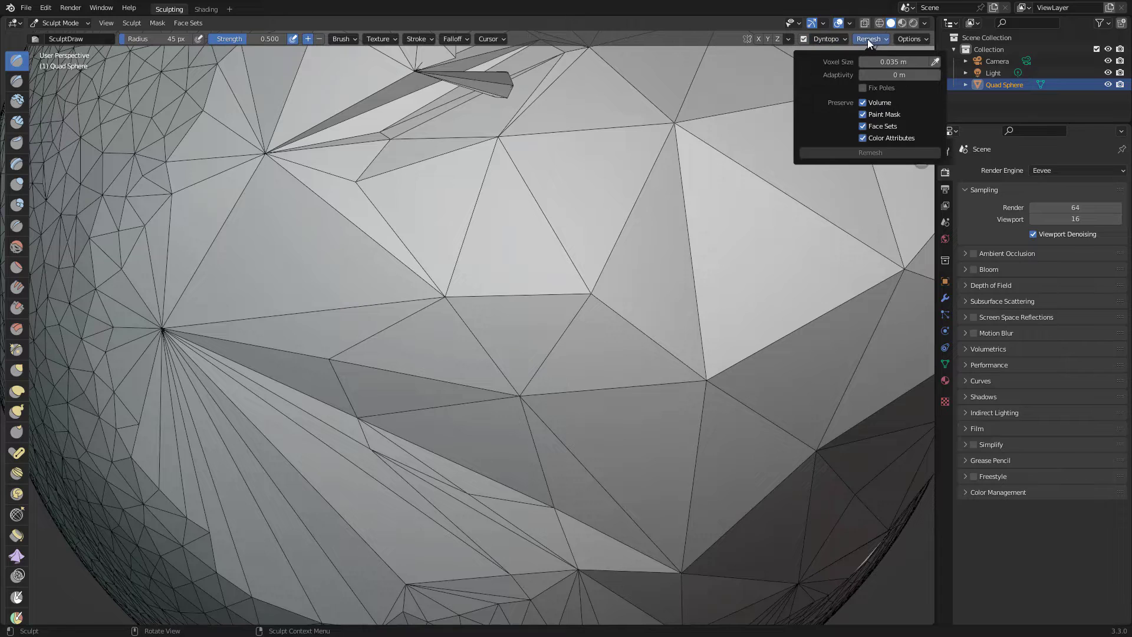
{"action": "left_click", "coordinate": [830, 41]}
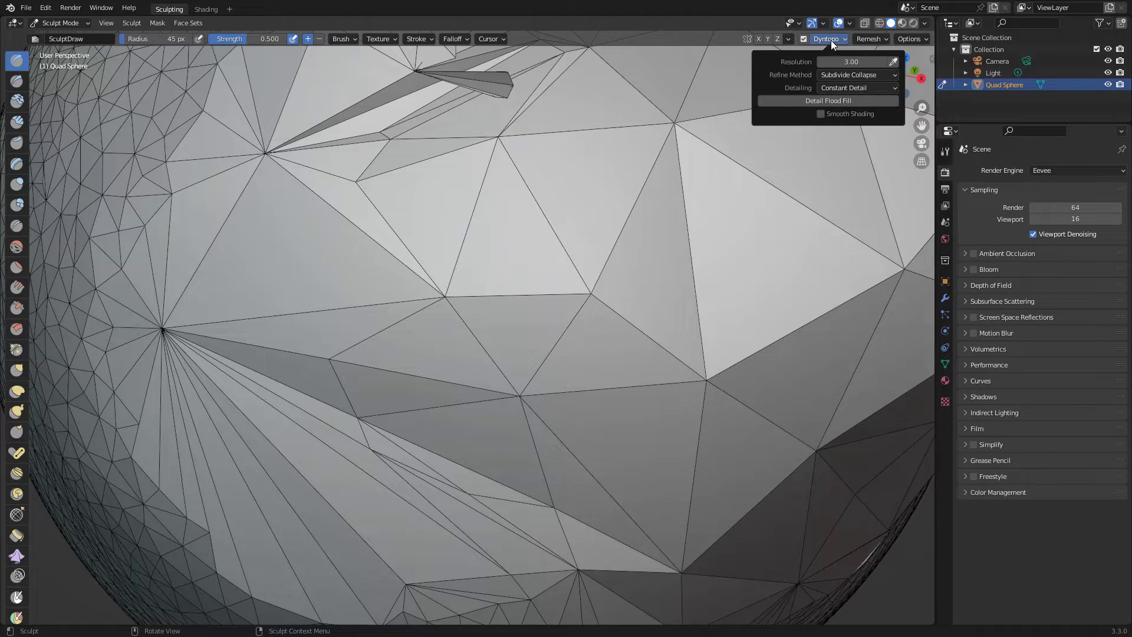
{"action": "left_click", "coordinate": [857, 62]}
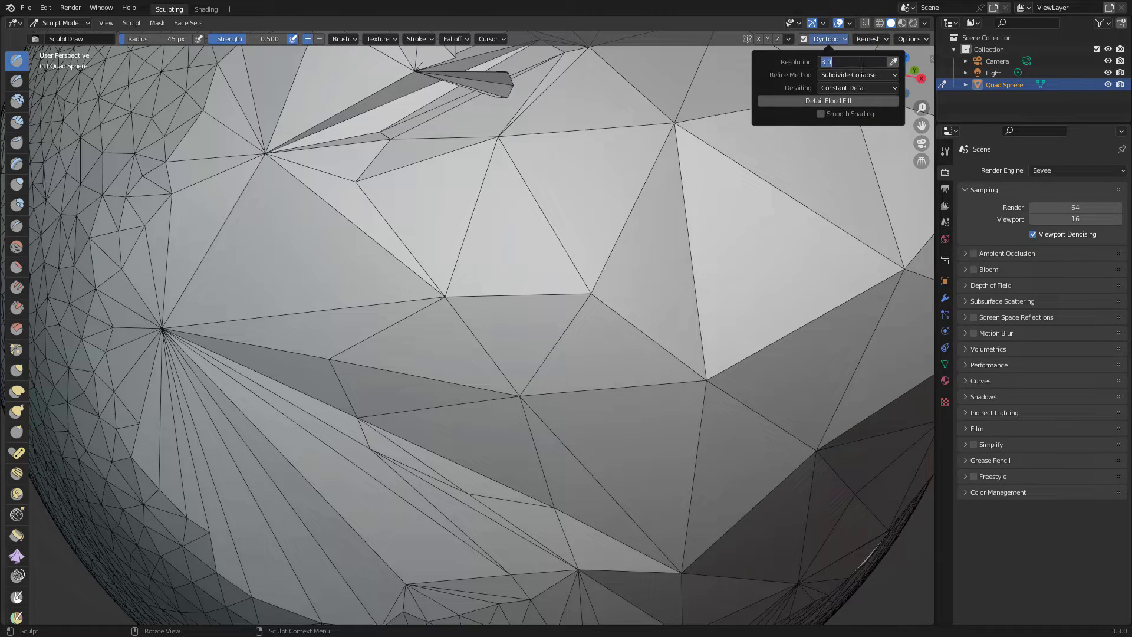
{"action": "left_click", "coordinate": [856, 101]}
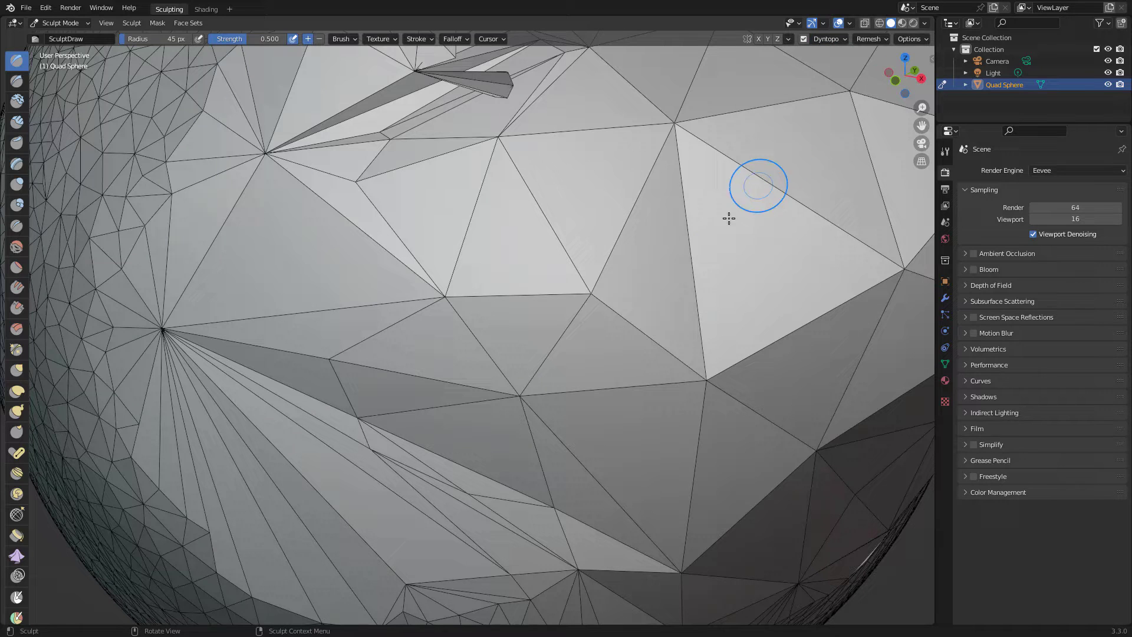
Change the Dyntopo resolution and sculpt another stroke across the front of the sphere
{"action": "left_click", "coordinate": [847, 40]}
{"action": "left_click", "coordinate": [852, 62]}
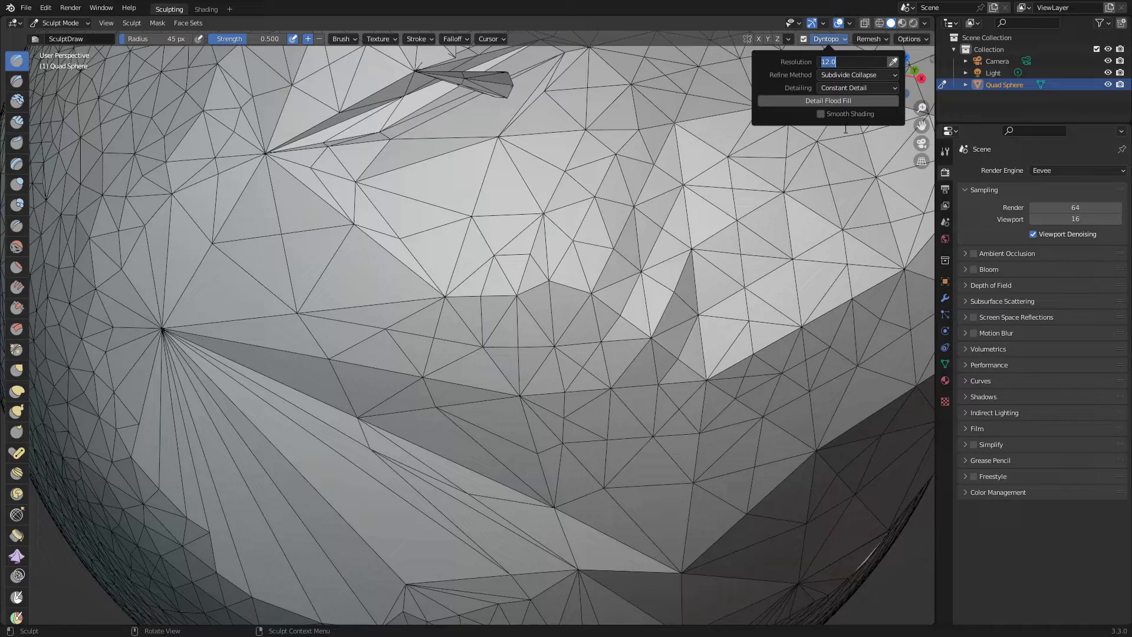
{"action": "key", "text": "Return"}
{"action": "mouse_move", "coordinate": [570, 277]}
{"action": "left_mouse_down"}
{"action": "mouse_move", "coordinate": [625, 380]}
{"action": "mouse_move", "coordinate": [804, 313]}
{"action": "mouse_move", "coordinate": [844, 236]}
{"action": "left_mouse_up"}
{"action": "scroll", "coordinate": [902, 245], "scroll_direction": "down", "scroll_amount": 5}
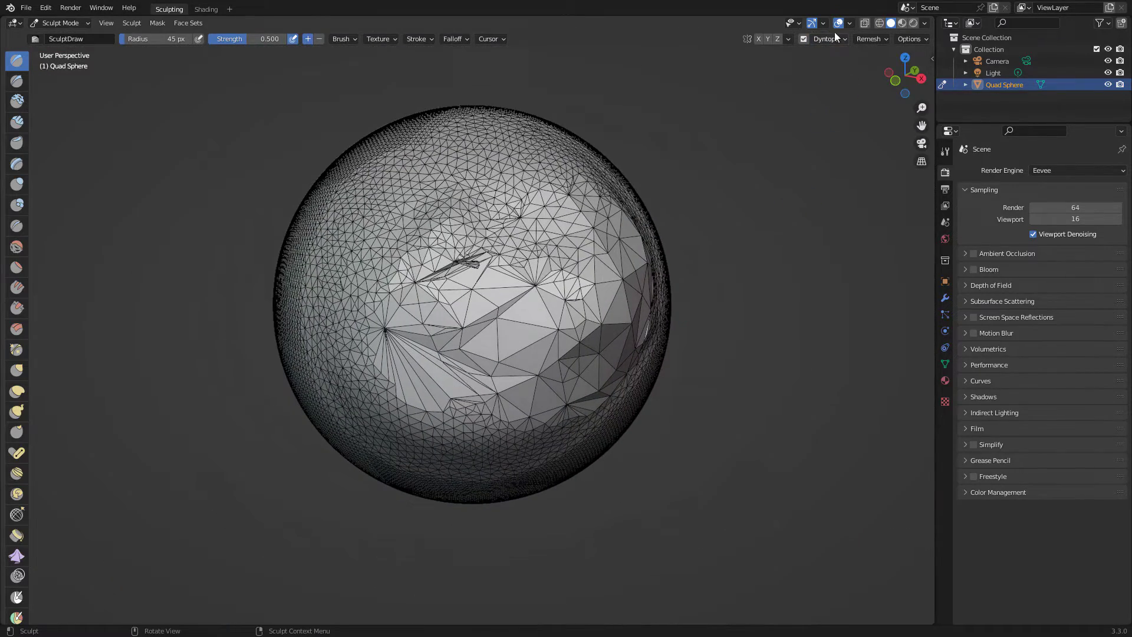
Set the Dyntopo resolution to 12.20 and sculpt over the large triangles on the sphere's front
{"action": "left_click", "coordinate": [847, 40]}
{"action": "left_click", "coordinate": [840, 41]}
{"action": "left_click", "coordinate": [841, 42]}
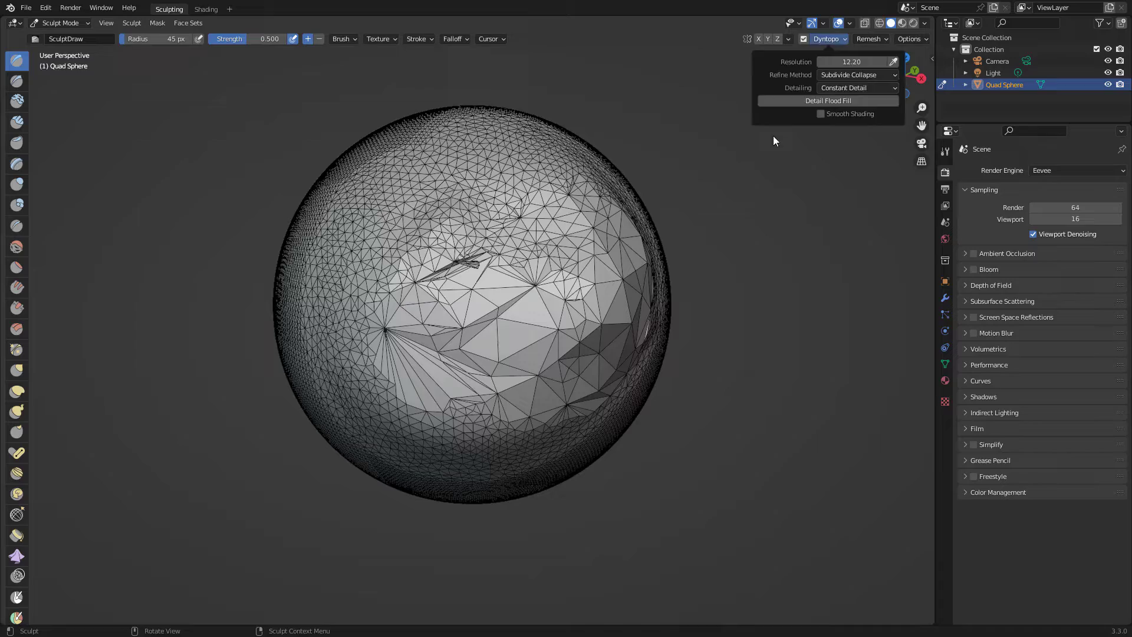
{"action": "mouse_move", "coordinate": [564, 275]}
{"action": "left_mouse_down"}
{"action": "mouse_move", "coordinate": [531, 331]}
{"action": "mouse_move", "coordinate": [472, 354]}
{"action": "mouse_move", "coordinate": [418, 322]}
{"action": "mouse_move", "coordinate": [471, 253]}
{"action": "mouse_move", "coordinate": [627, 326]}
{"action": "left_mouse_up"}
{"action": "mouse_move", "coordinate": [737, 361]}
{"action": "middle_mouse_down"}
{"action": "mouse_move", "coordinate": [736, 300]}
{"action": "mouse_move", "coordinate": [737, 354]}
{"action": "mouse_move", "coordinate": [783, 249]}
{"action": "mouse_move", "coordinate": [795, 255]}
{"action": "middle_mouse_up"}
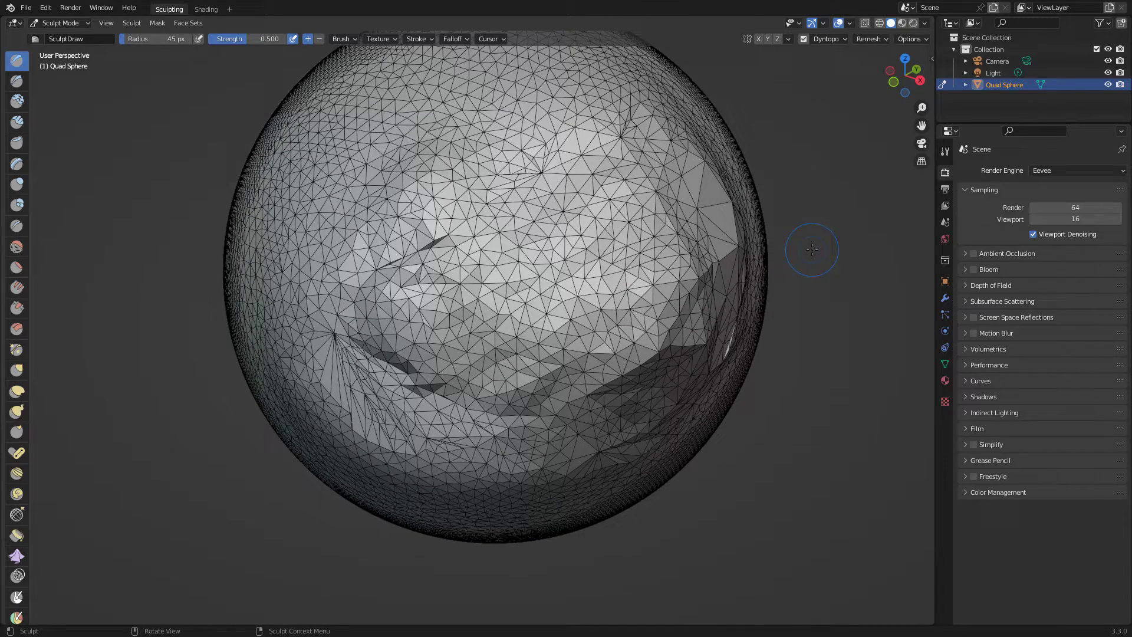
Examine the constant-detail mesh density from different viewing distances alongside the Dyntopo settings
{"action": "left_click", "coordinate": [843, 40]}
{"action": "scroll", "coordinate": [836, 248], "scroll_direction": "down", "scroll_amount": 4}
{"action": "scroll", "coordinate": [836, 247], "scroll_direction": "up", "scroll_amount": 8}
{"action": "scroll", "coordinate": [835, 224], "scroll_direction": "down", "scroll_amount": 7}
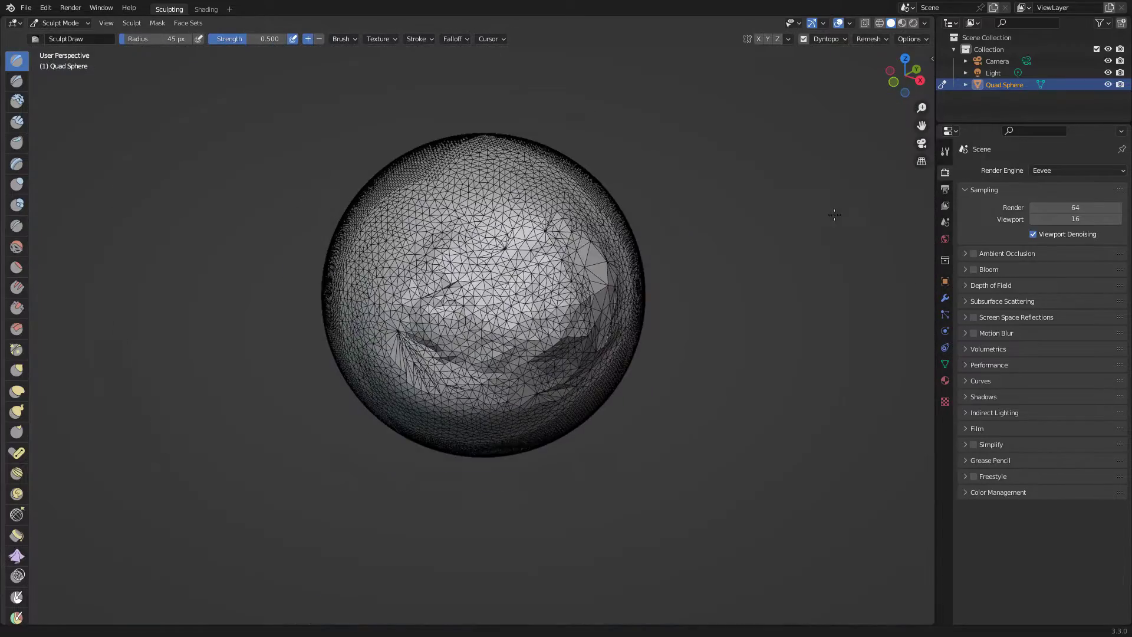
{"action": "scroll", "coordinate": [835, 215], "scroll_direction": "up", "scroll_amount": 4}
{"action": "left_click", "coordinate": [843, 40]}
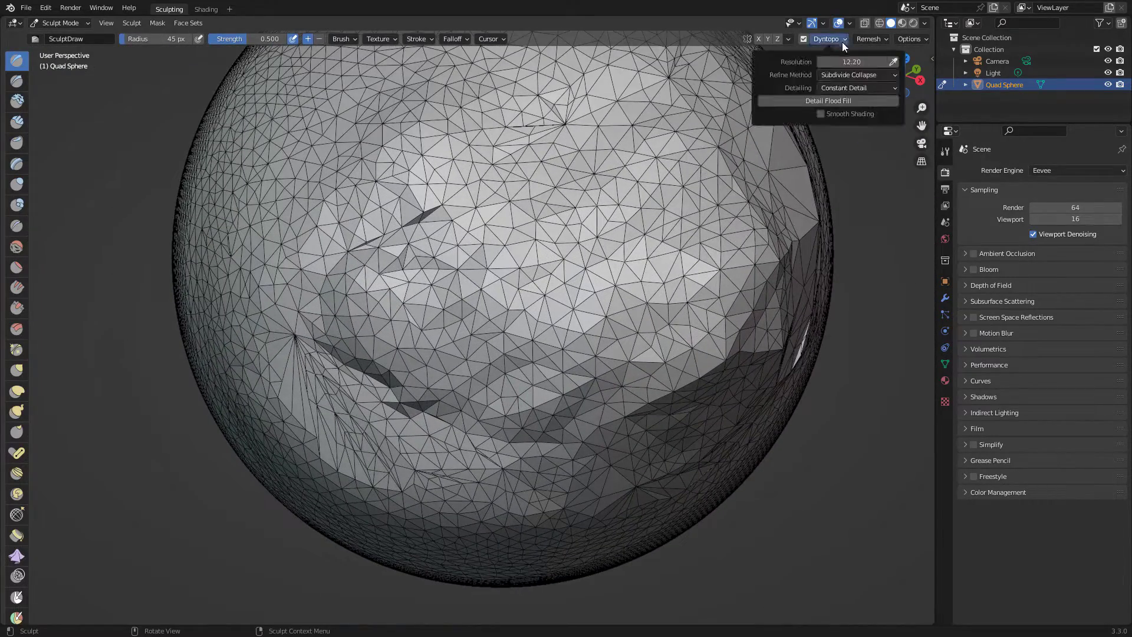
{"action": "scroll", "coordinate": [875, 365], "scroll_direction": "up", "scroll_amount": 2}
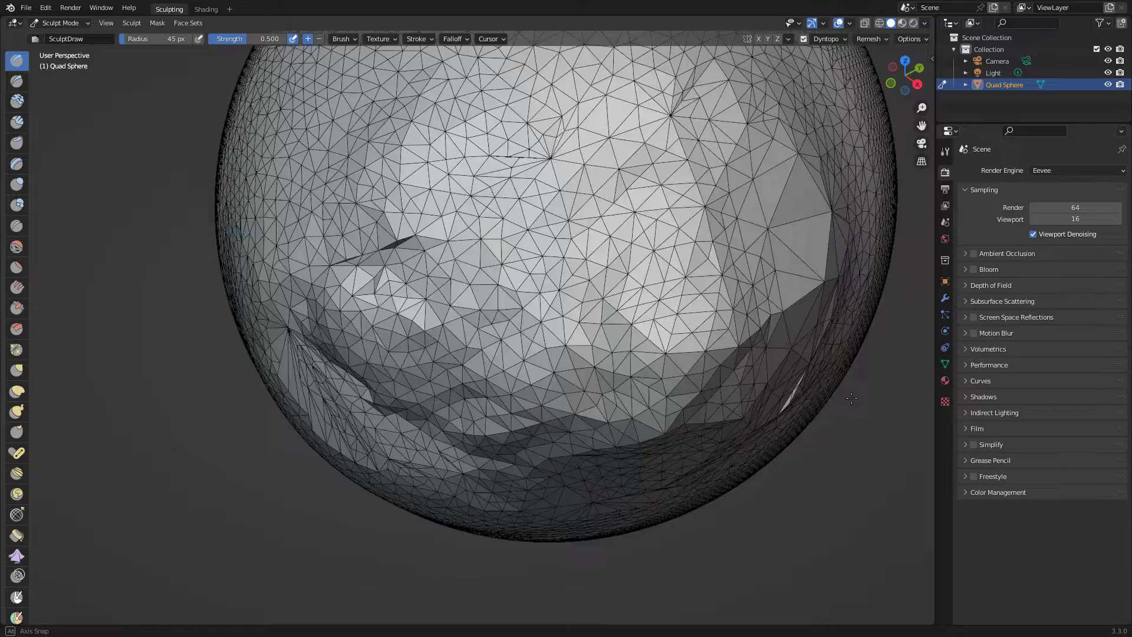
{"action": "scroll", "coordinate": [873, 370], "scroll_direction": "down", "scroll_amount": 5}
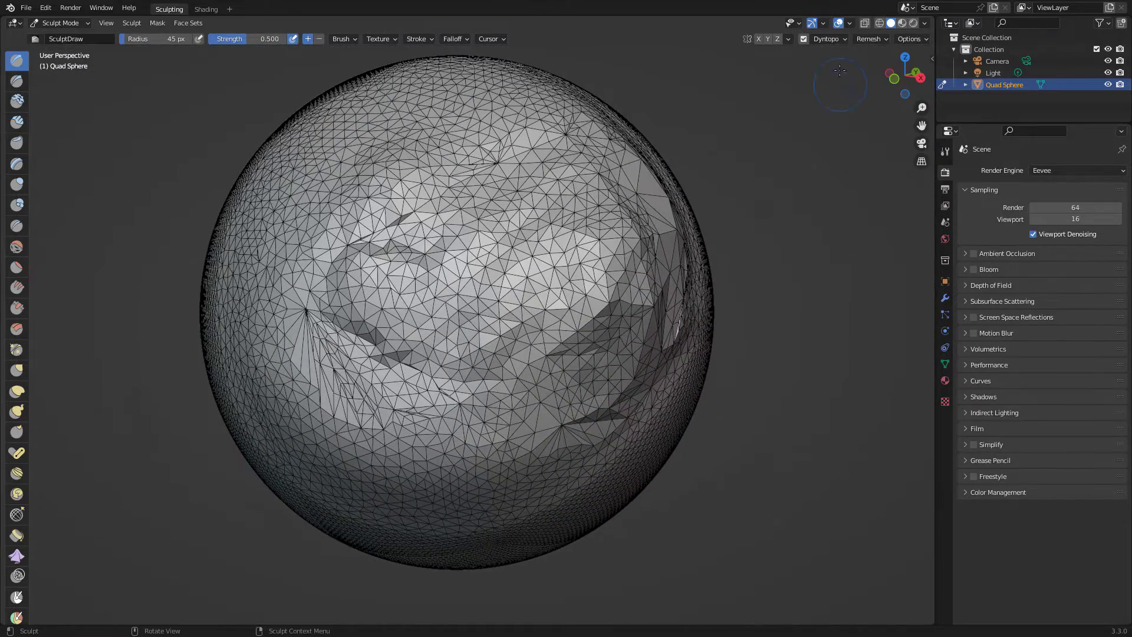
Switch the Dyntopo detailing to Brush Detail and sculpt a diagonal stroke on the sphere's untouched side
{"action": "left_click", "coordinate": [842, 39]}
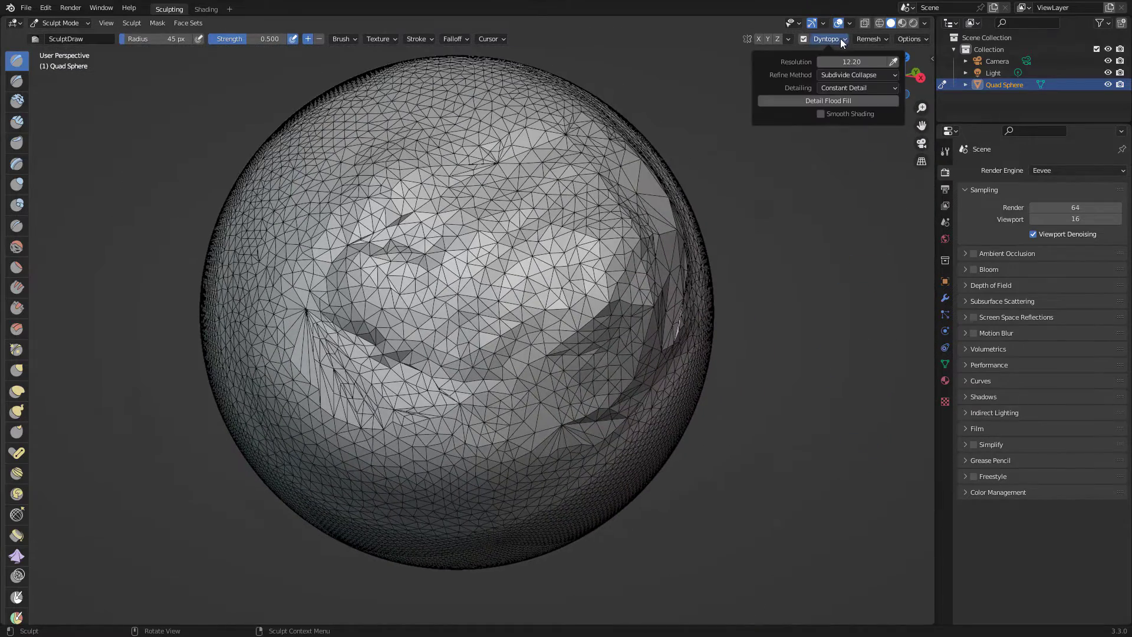
{"action": "left_click", "coordinate": [875, 88]}
{"action": "left_click", "coordinate": [865, 126]}
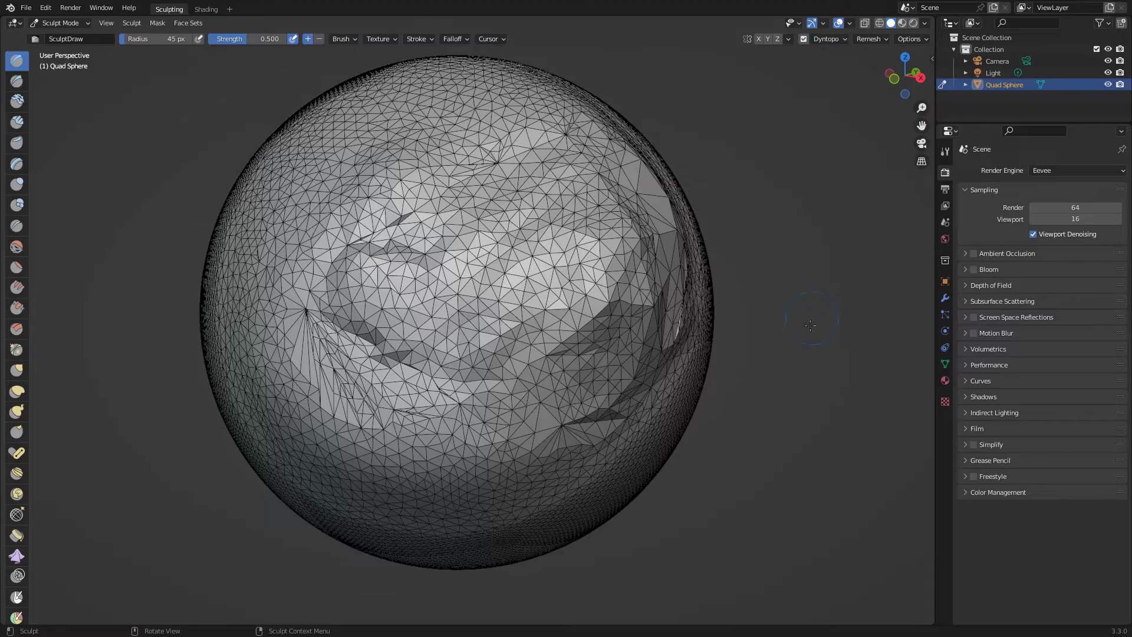
{"action": "middle_click_drag", "start_coordinate": [849, 354], "coordinate": [814, 369]}
{"action": "mouse_move", "coordinate": [814, 369]}
{"action": "left_mouse_down", "text": "alt"}
{"action": "mouse_move", "coordinate": [803, 338]}
{"action": "mouse_move", "coordinate": [758, 385]}
{"action": "left_mouse_up", "text": "alt"}
{"action": "mouse_move", "coordinate": [928, 462]}
{"action": "left_mouse_down", "text": "ctrl+alt"}
{"action": "mouse_move", "coordinate": [923, 413]}
{"action": "mouse_move", "coordinate": [890, 488]}
{"action": "mouse_move", "coordinate": [857, 477]}
{"action": "left_mouse_up", "text": "ctrl+alt"}
{"action": "mouse_move", "coordinate": [787, 323]}
{"action": "left_mouse_down"}
{"action": "mouse_move", "coordinate": [793, 283]}
{"action": "mouse_move", "coordinate": [678, 466]}
{"action": "left_mouse_up"}
Resize the Draw brush up and down, finishing with a radius of 151 px
{"action": "key", "text": "f"}
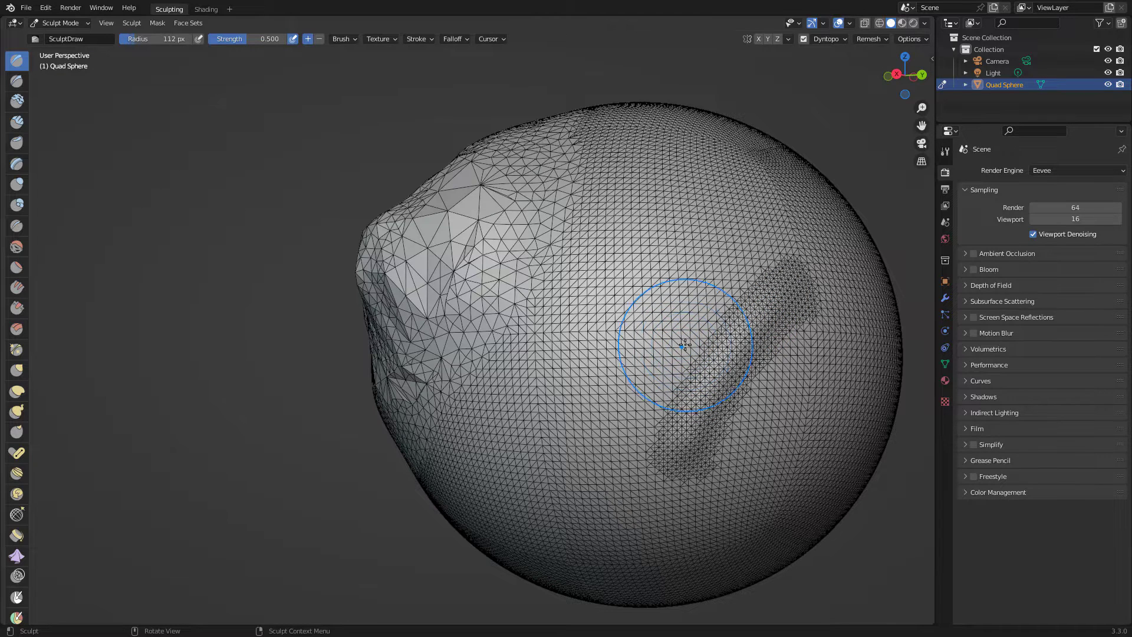
{"action": "left_click", "coordinate": [681, 356]}
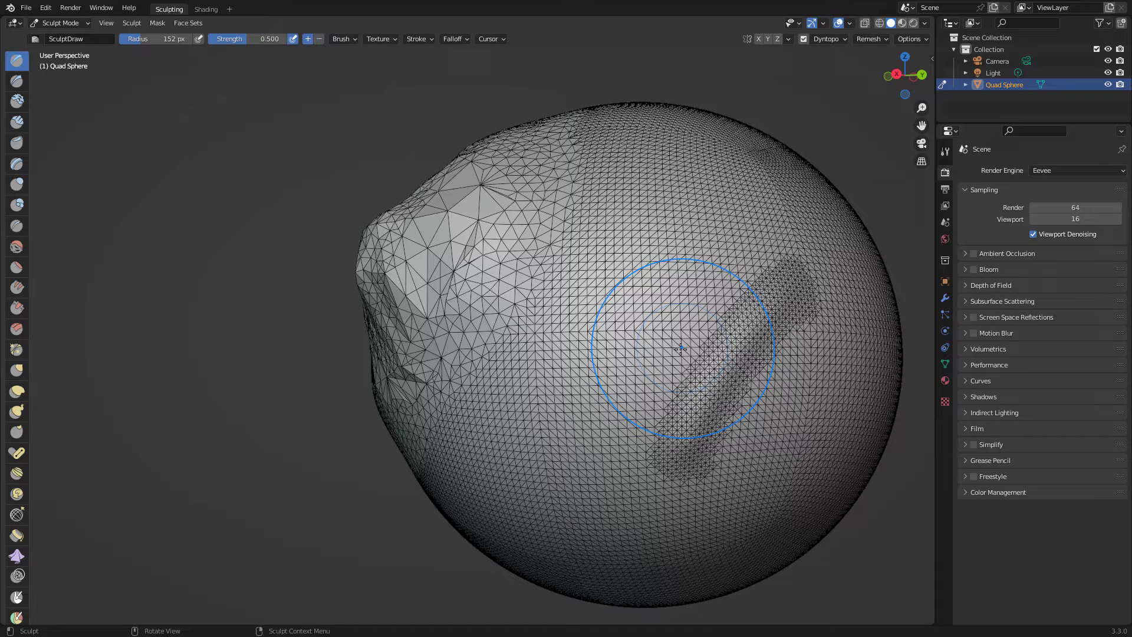
{"action": "key", "text": "bracketleft"}
{"action": "key", "text": "bracketleft"}
{"action": "key", "text": "bracketleft"}
{"action": "key", "text": "bracketleft"}
{"action": "key", "text": "bracketleft"}
{"action": "key", "text": "bracketleft"}
{"action": "key", "text": "bracketleft"}
{"action": "key", "text": "bracketleft"}
{"action": "key", "text": "bracketleft"}
{"action": "key", "text": "bracketleft"}
{"action": "key", "text": "f"}
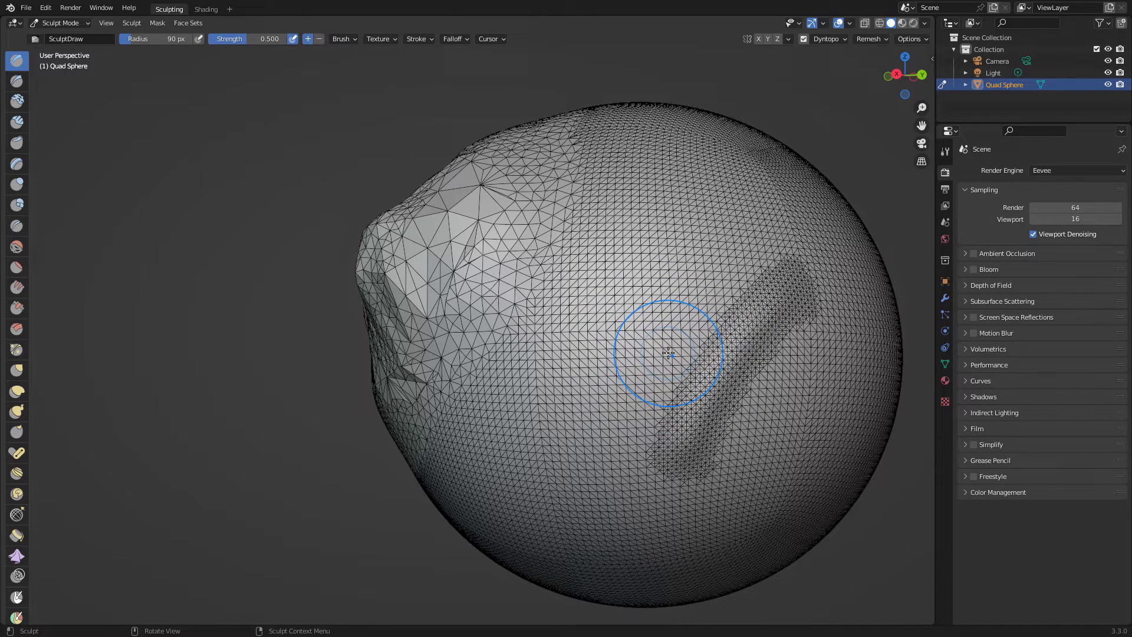
{"action": "left_click", "coordinate": [652, 327]}
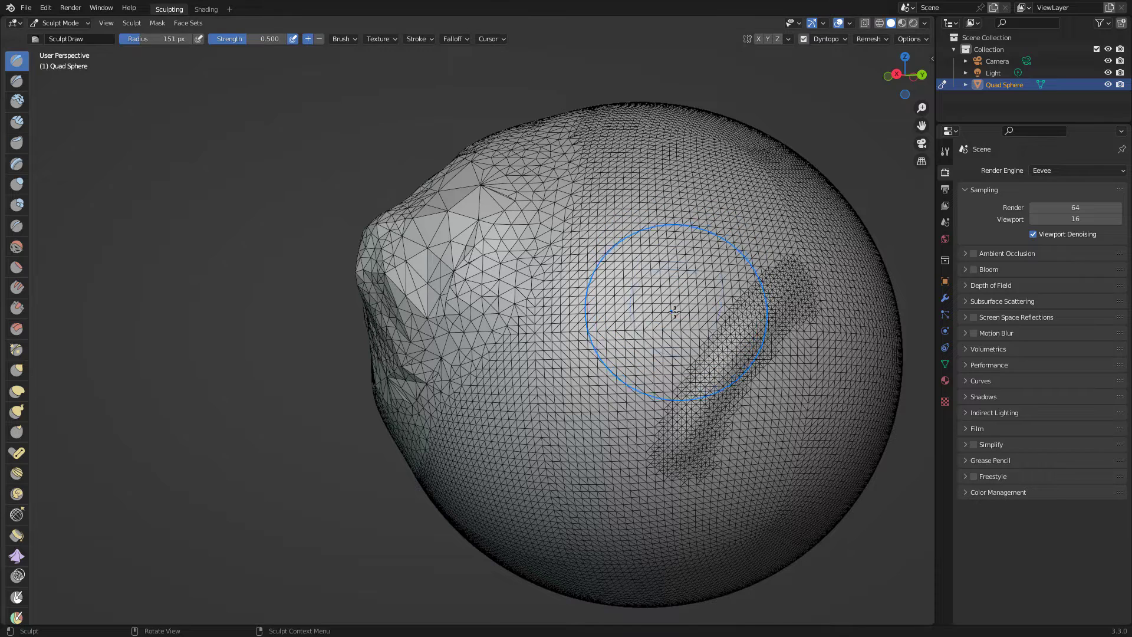
Enlarge the Draw brush to a radius of 214 px and sculpt a broad area across the sphere's untouched side
{"action": "key", "text": "bracketright"}
{"action": "key", "text": "bracketright"}
{"action": "key", "text": "bracketright"}
{"action": "key", "text": "bracketleft"}
{"action": "key", "text": "bracketleft"}
{"action": "key", "text": "bracketleft"}
{"action": "key", "text": "bracketleft"}
{"action": "key", "text": "f"}
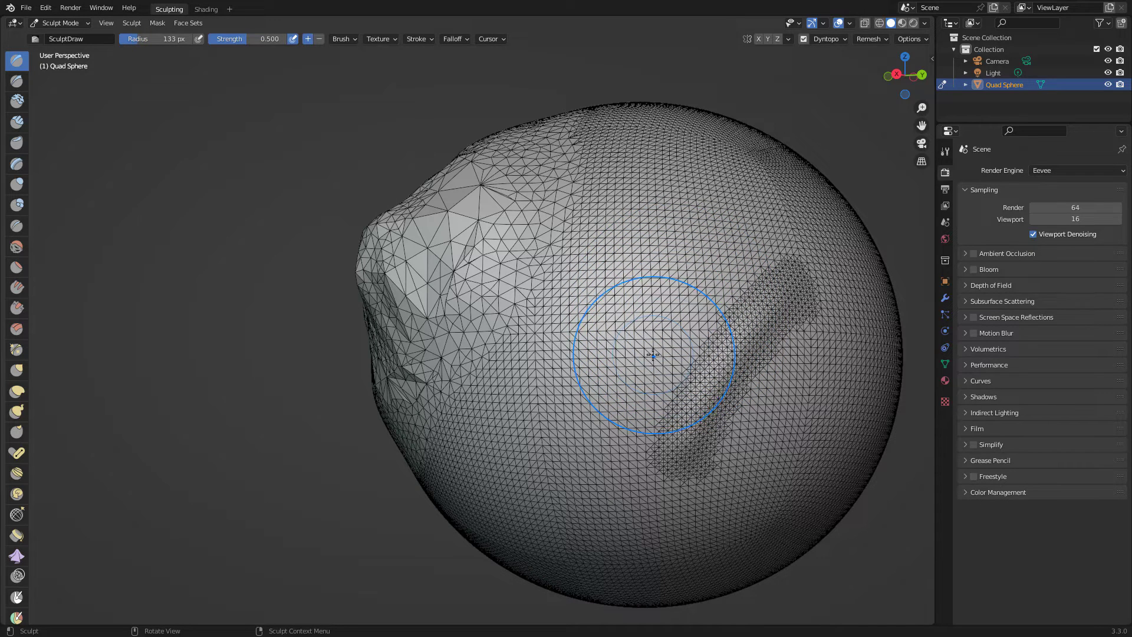
{"action": "left_click", "coordinate": [705, 335]}
{"action": "key", "text": "bracketright"}
{"action": "key", "text": "bracketright"}
{"action": "key", "text": "bracketright"}
{"action": "key", "text": "bracketright"}
{"action": "key", "text": "bracketright"}
{"action": "key", "text": "bracketright"}
{"action": "key", "text": "bracketright"}
{"action": "key", "text": "bracketright"}
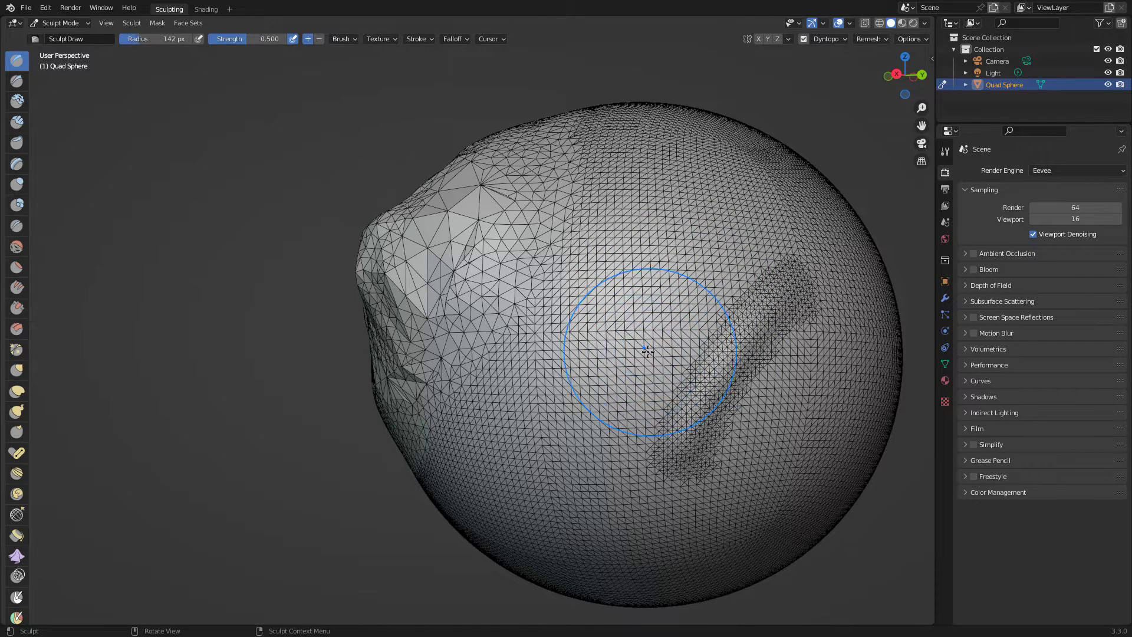
{"action": "mouse_move", "coordinate": [627, 372]}
{"action": "left_mouse_down"}
{"action": "mouse_move", "coordinate": [680, 278]}
{"action": "mouse_move", "coordinate": [721, 243]}
{"action": "left_mouse_up"}
Reduce the Draw brush radius to 64 px and sculpt a diagonal stroke across the coarse area
{"action": "key", "text": "f"}
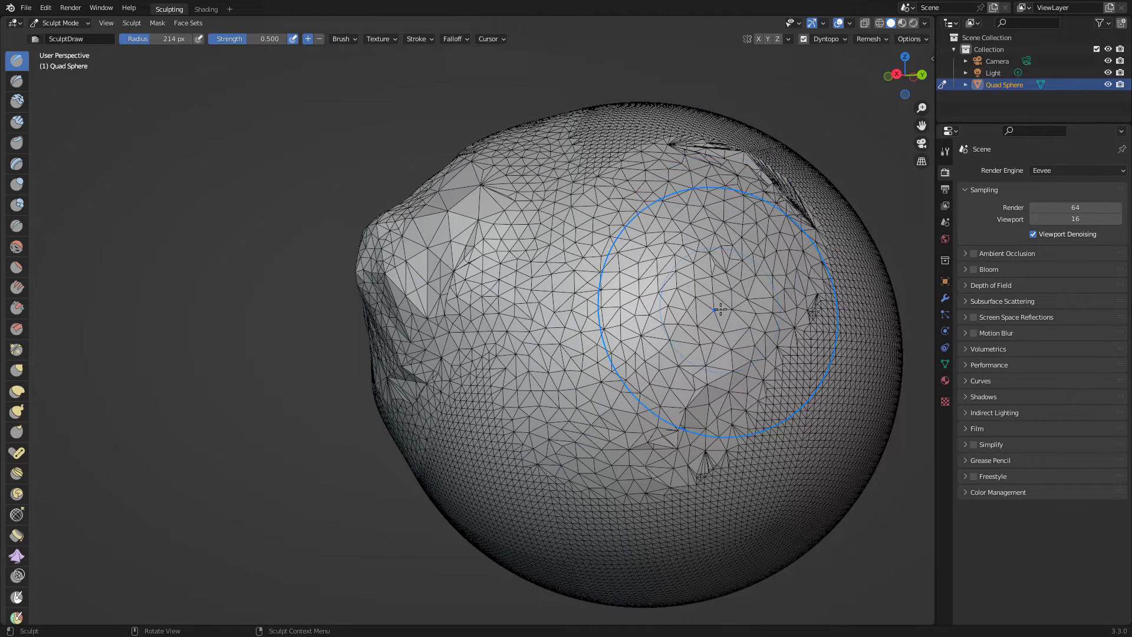
{"action": "left_click", "coordinate": [723, 305]}
{"action": "key", "text": "bracketleft"}
{"action": "key", "text": "bracketleft"}
{"action": "key", "text": "bracketleft"}
{"action": "key", "text": "bracketleft"}
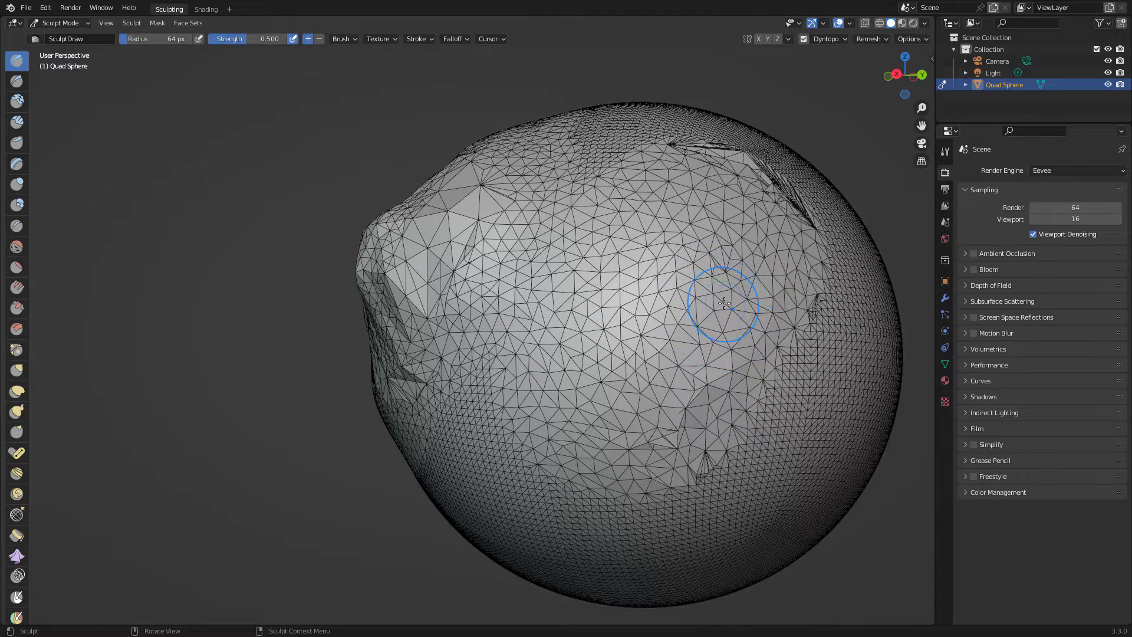
{"action": "mouse_move", "coordinate": [788, 237]}
{"action": "left_mouse_down"}
{"action": "mouse_move", "coordinate": [674, 398]}
{"action": "mouse_move", "coordinate": [719, 328]}
{"action": "left_mouse_up"}
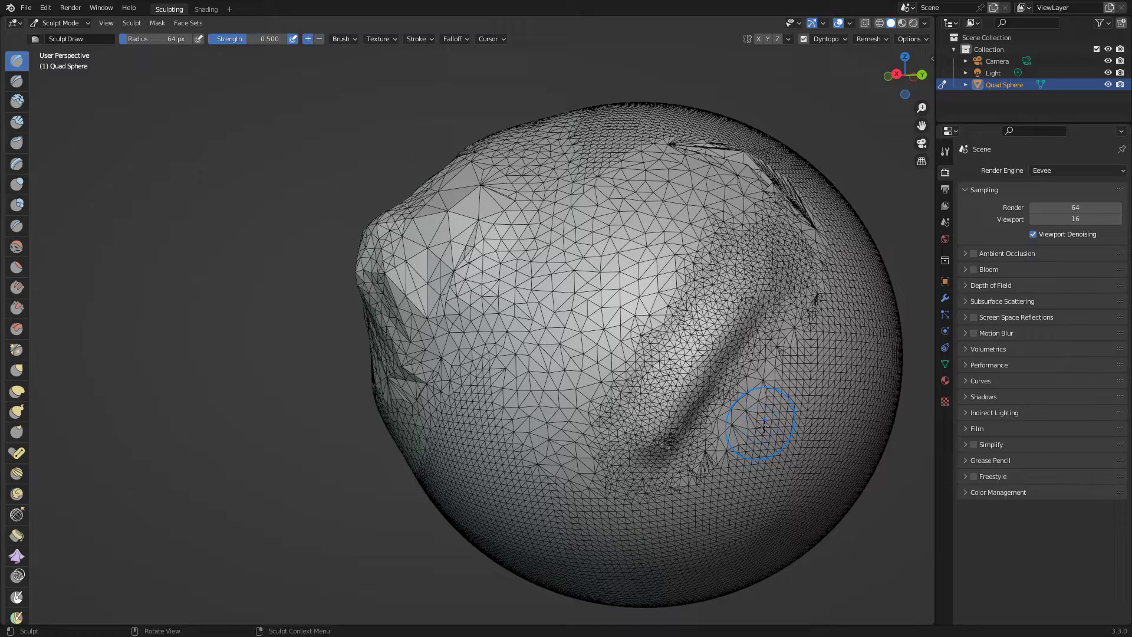
Sculpt further curved ridges beside and below the diagonal stroke, and enlarge the brush radius to 71 px
{"action": "mouse_move", "coordinate": [761, 397]}
{"action": "left_mouse_down"}
{"action": "mouse_move", "coordinate": [720, 471]}
{"action": "mouse_move", "coordinate": [819, 342]}
{"action": "mouse_move", "coordinate": [731, 438]}
{"action": "left_mouse_up"}
{"action": "mouse_move", "coordinate": [835, 463]}
{"action": "middle_mouse_down"}
{"action": "mouse_move", "coordinate": [861, 543]}
{"action": "mouse_move", "coordinate": [663, 413]}
{"action": "middle_mouse_up"}
{"action": "left_click_drag", "start_coordinate": [668, 459], "coordinate": [678, 431]}
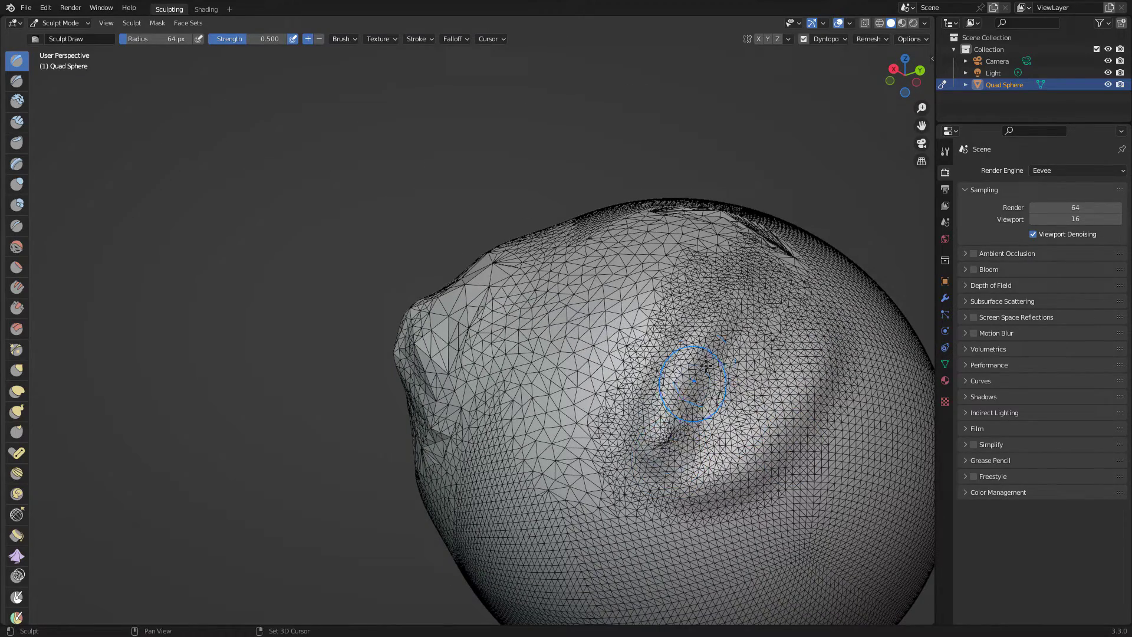
{"action": "mouse_move", "coordinate": [692, 386]}
{"action": "left_mouse_down"}
{"action": "mouse_move", "coordinate": [671, 434]}
{"action": "mouse_move", "coordinate": [660, 431]}
{"action": "mouse_move", "coordinate": [656, 471]}
{"action": "left_mouse_up"}
{"action": "mouse_move", "coordinate": [604, 502]}
{"action": "left_mouse_down"}
{"action": "mouse_move", "coordinate": [610, 556]}
{"action": "mouse_move", "coordinate": [702, 575]}
{"action": "left_mouse_up"}
{"action": "key", "text": "bracketright"}
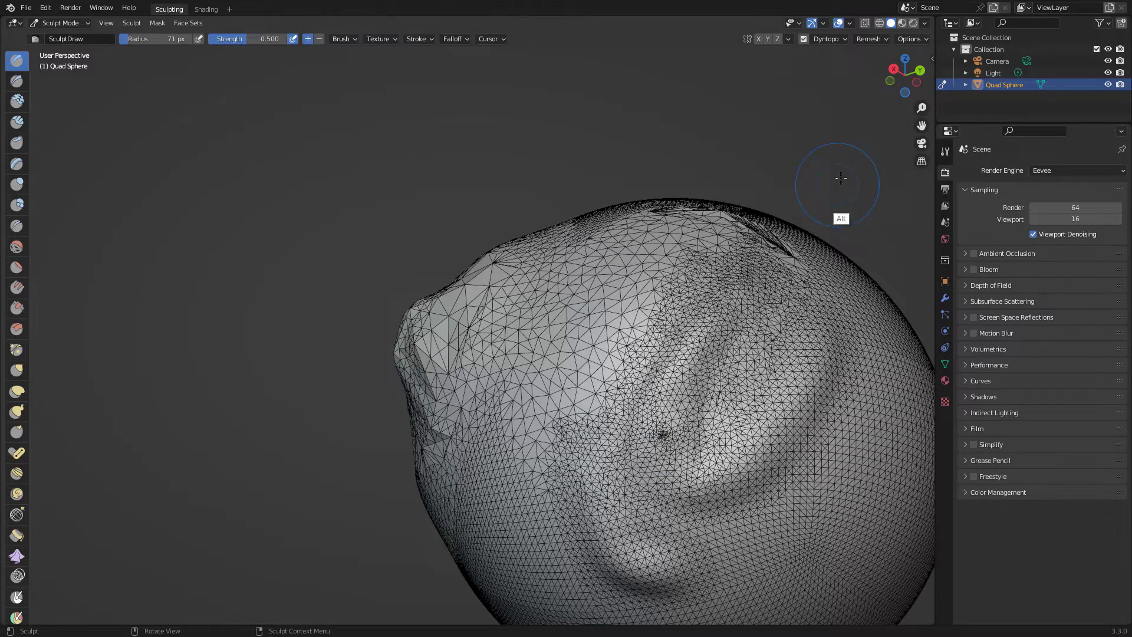
Turn Dyntopo off and switch to the Snake Hook brush after widening the toolbar to two columns
{"action": "scroll", "coordinate": [861, 166], "scroll_direction": "up", "scroll_amount": 2}
{"action": "scroll", "coordinate": [864, 155], "scroll_direction": "down", "scroll_amount": 5}
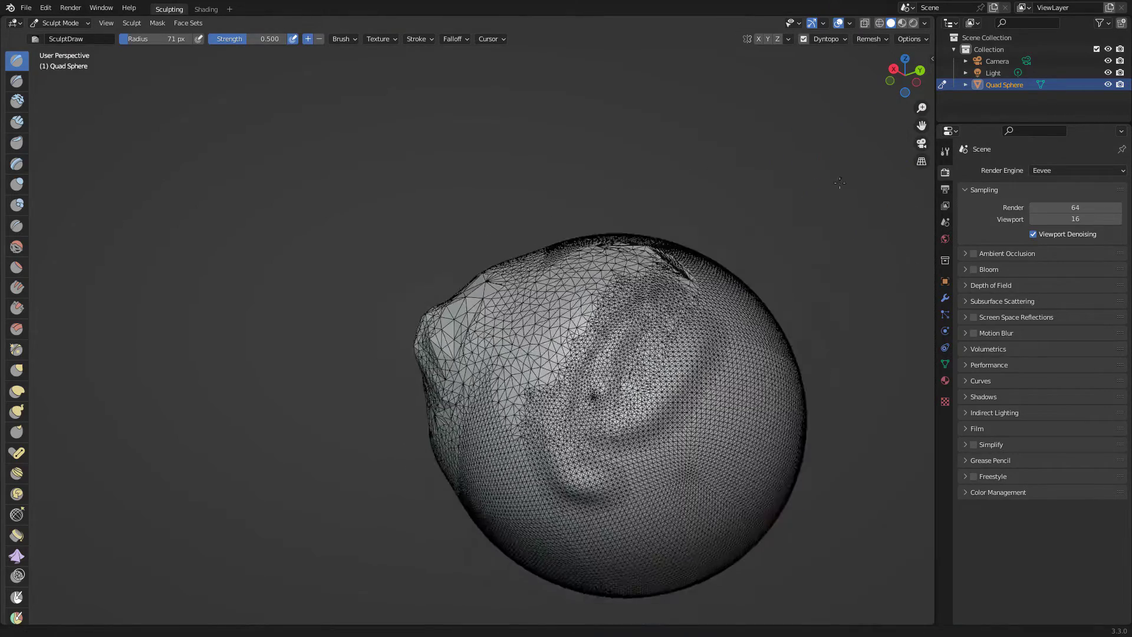
{"action": "mouse_move", "coordinate": [830, 345]}
{"action": "middle_mouse_down"}
{"action": "mouse_move", "coordinate": [814, 289]}
{"action": "mouse_move", "coordinate": [773, 304]}
{"action": "middle_mouse_up"}
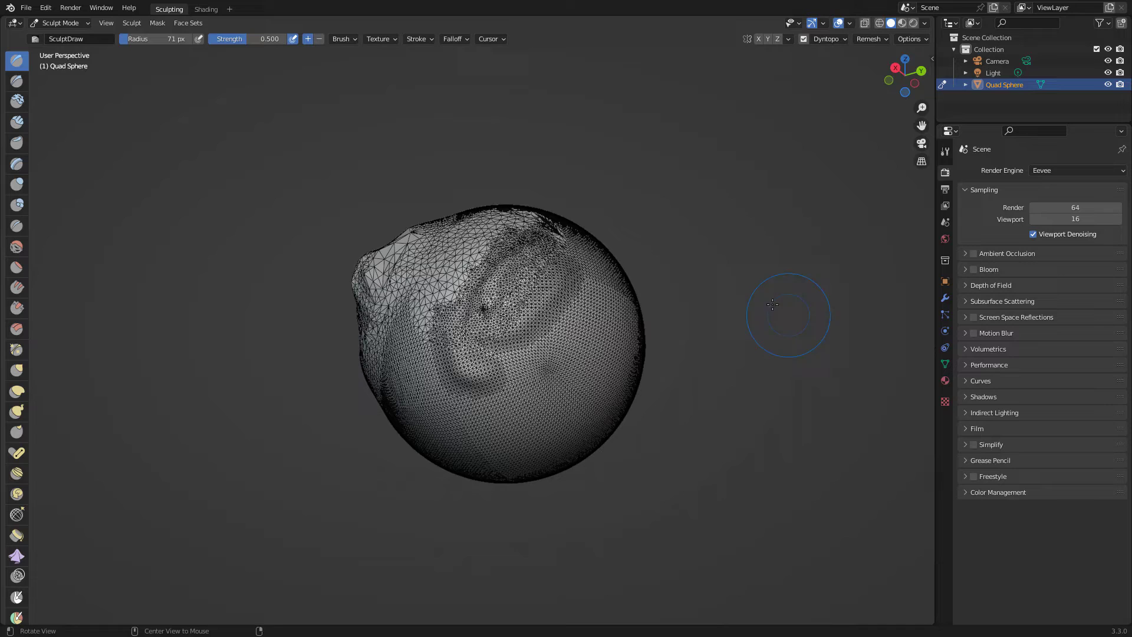
{"action": "middle_click_drag", "start_coordinate": [706, 280], "coordinate": [748, 203]}
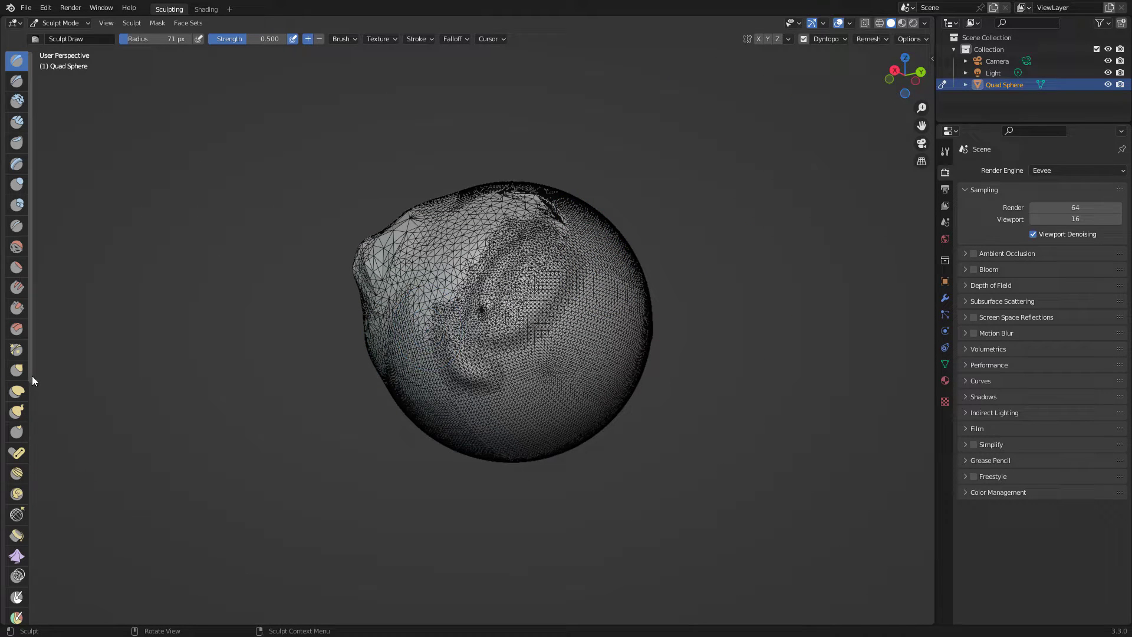
{"action": "mouse_move", "coordinate": [33, 381]}
{"action": "left_mouse_down"}
{"action": "mouse_move", "coordinate": [78, 369]}
{"action": "mouse_move", "coordinate": [58, 368]}
{"action": "left_mouse_up"}
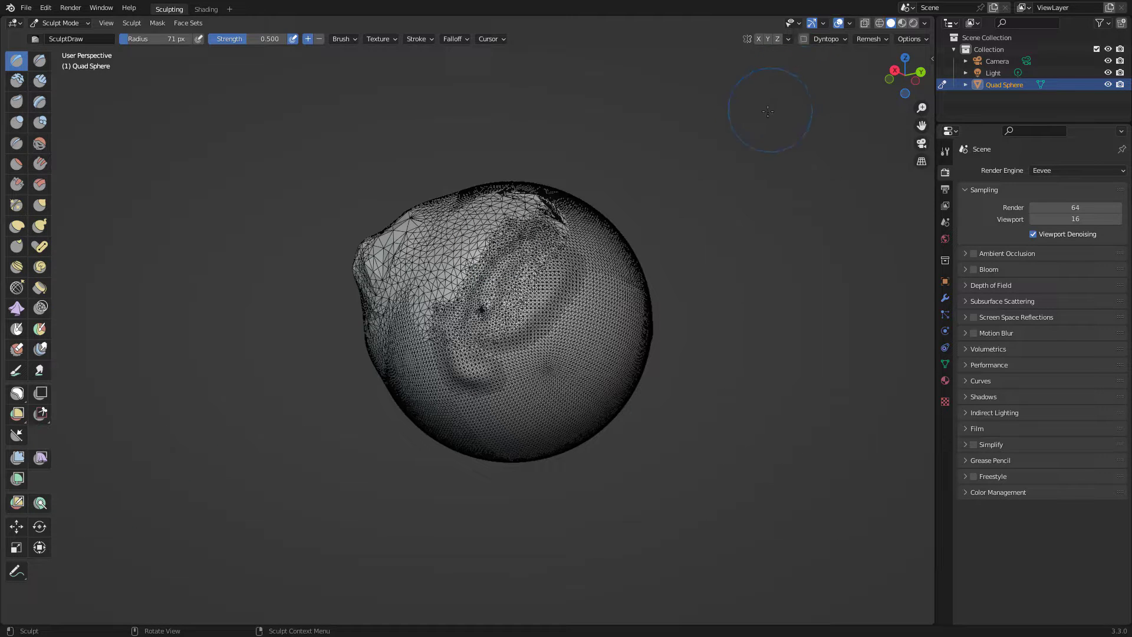
{"action": "left_click", "coordinate": [39, 226]}
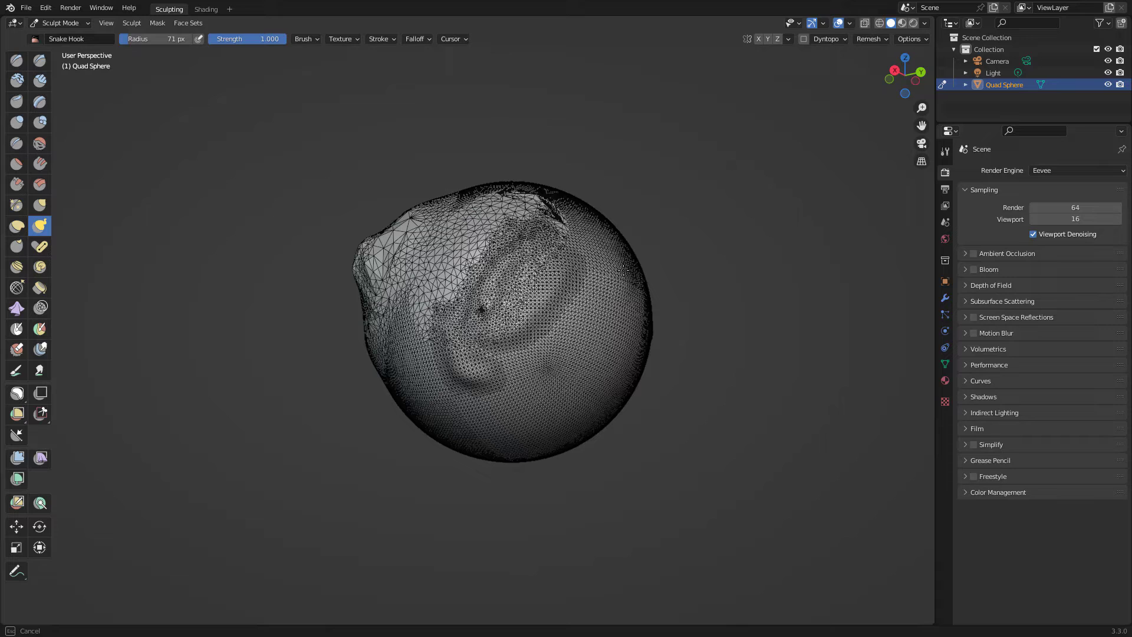
Try pulling a long spike out of the sphere's side with Snake Hook while Dyntopo is off, and undo it
{"action": "mouse_move", "coordinate": [631, 259]}
{"action": "left_mouse_down"}
{"action": "mouse_move", "coordinate": [693, 195]}
{"action": "mouse_move", "coordinate": [817, 217]}
{"action": "mouse_move", "coordinate": [903, 176]}
{"action": "mouse_move", "coordinate": [919, 153]}
{"action": "left_mouse_up"}
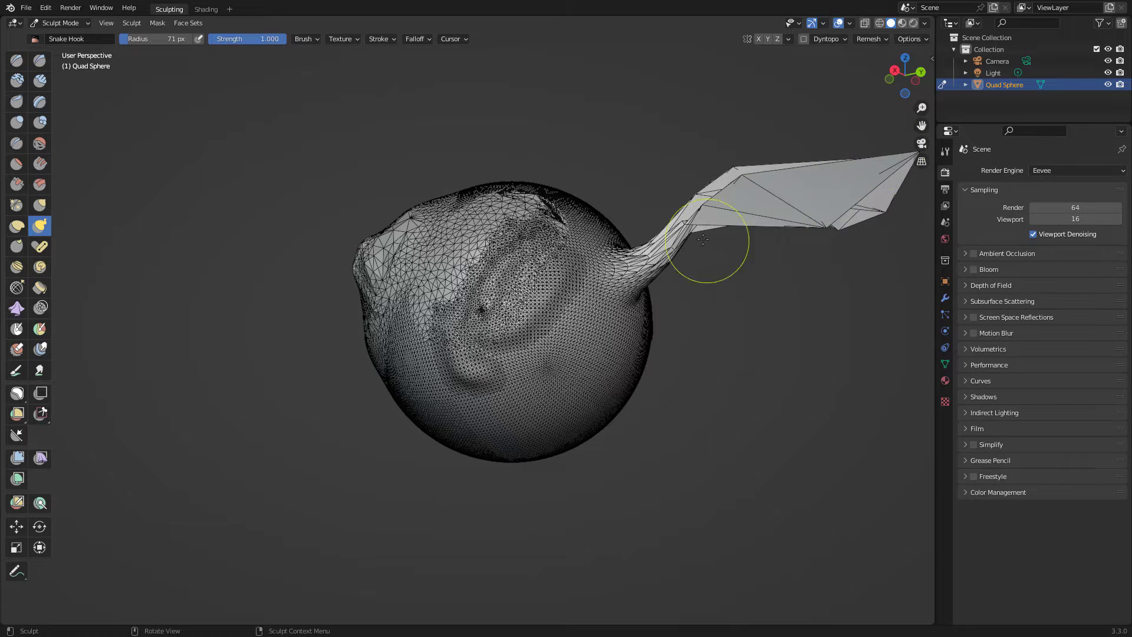
{"action": "mouse_move", "coordinate": [784, 196]}
{"action": "left_mouse_down"}
{"action": "mouse_move", "coordinate": [860, 191]}
{"action": "mouse_move", "coordinate": [775, 188]}
{"action": "mouse_move", "coordinate": [815, 134]}
{"action": "left_mouse_up"}
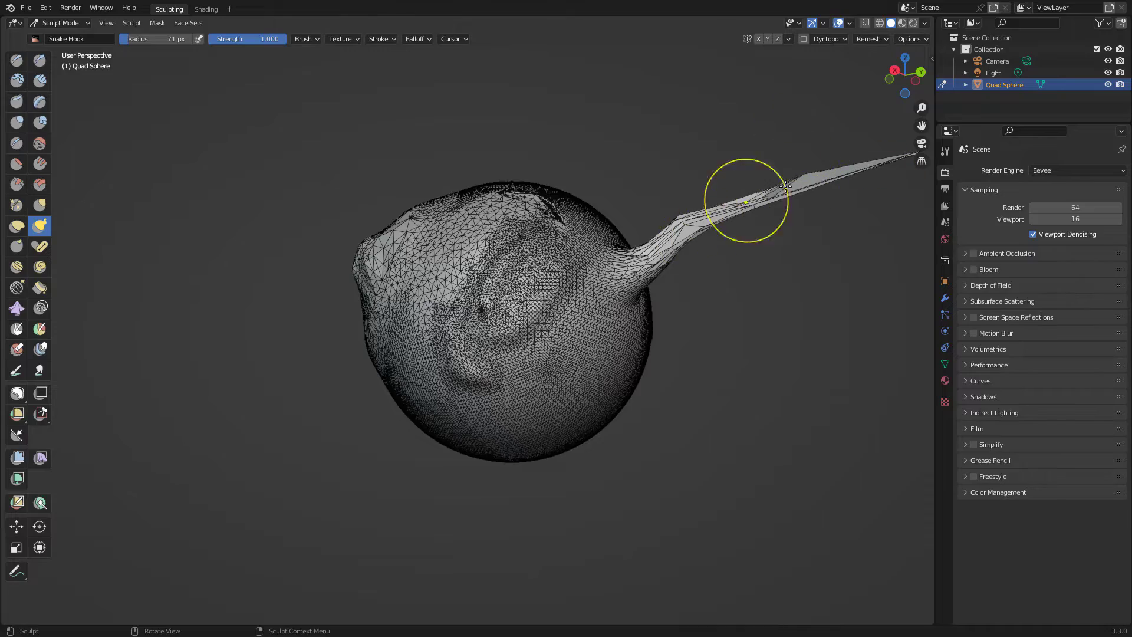
{"action": "middle_click_drag", "start_coordinate": [793, 275], "coordinate": [821, 161]}
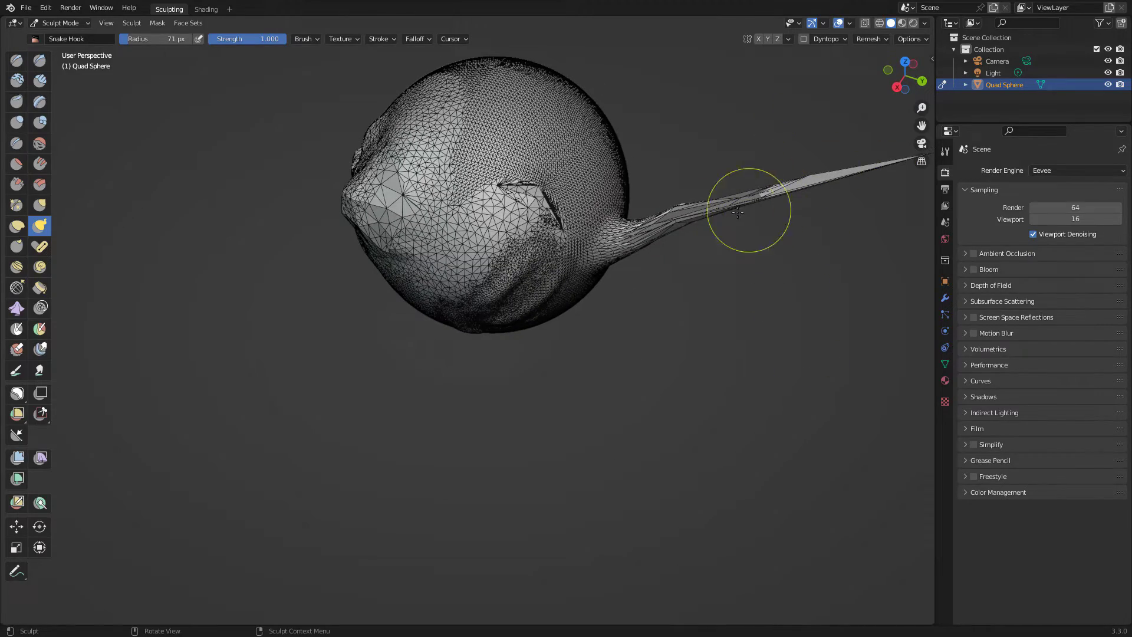
{"action": "mouse_move", "coordinate": [815, 222]}
{"action": "middle_mouse_down"}
{"action": "mouse_move", "coordinate": [755, 283]}
{"action": "mouse_move", "coordinate": [773, 316]}
{"action": "mouse_move", "coordinate": [818, 333]}
{"action": "mouse_move", "coordinate": [755, 344]}
{"action": "middle_mouse_up"}
{"action": "key", "text": "ctrl+z"}
{"action": "key", "text": "ctrl+z"}
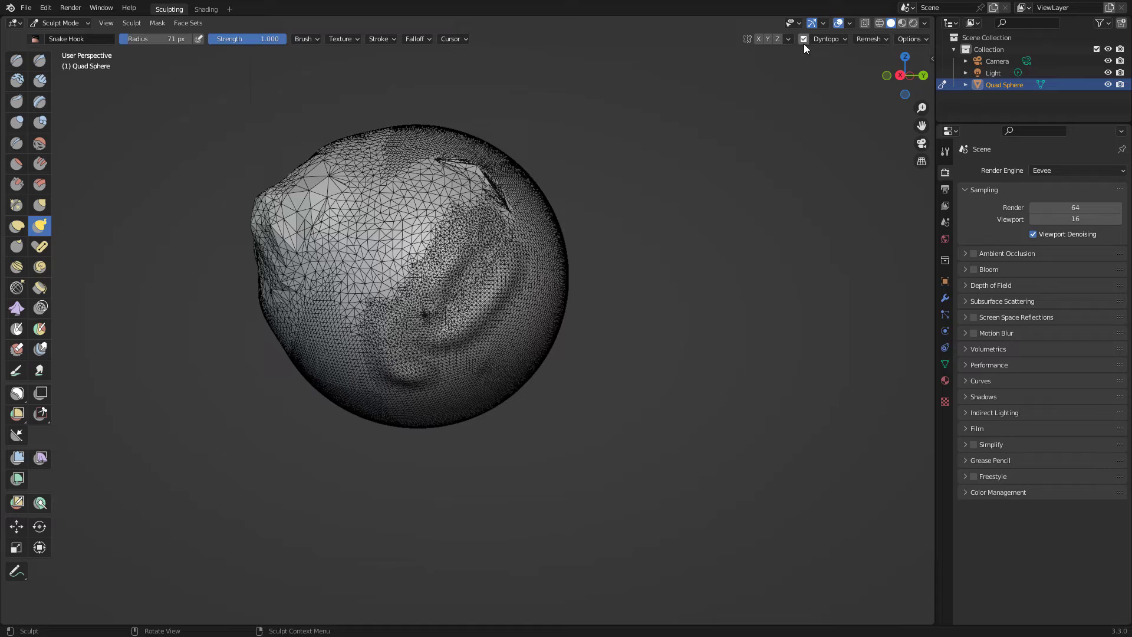
Turn Dyntopo back on and choose a different detailing method in place of Brush Detail
{"action": "left_click", "coordinate": [843, 41]}
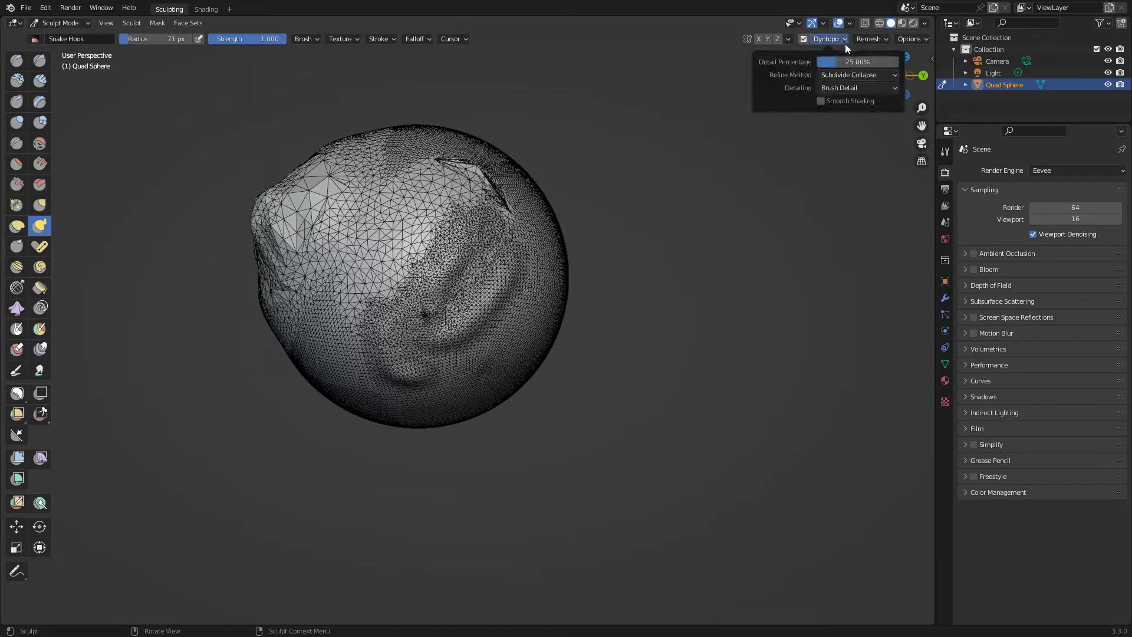
{"action": "left_click", "coordinate": [864, 86]}
{"action": "left_click", "coordinate": [873, 100]}
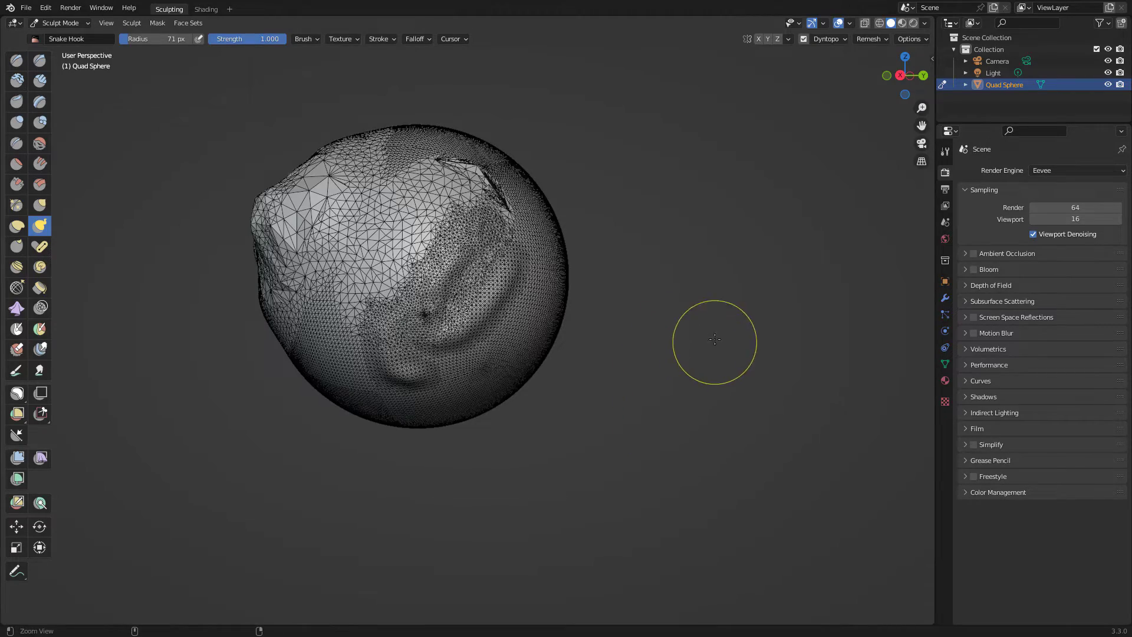
{"action": "middle_click_drag", "start_coordinate": [715, 339], "coordinate": [710, 383], "text": "ctrl"}
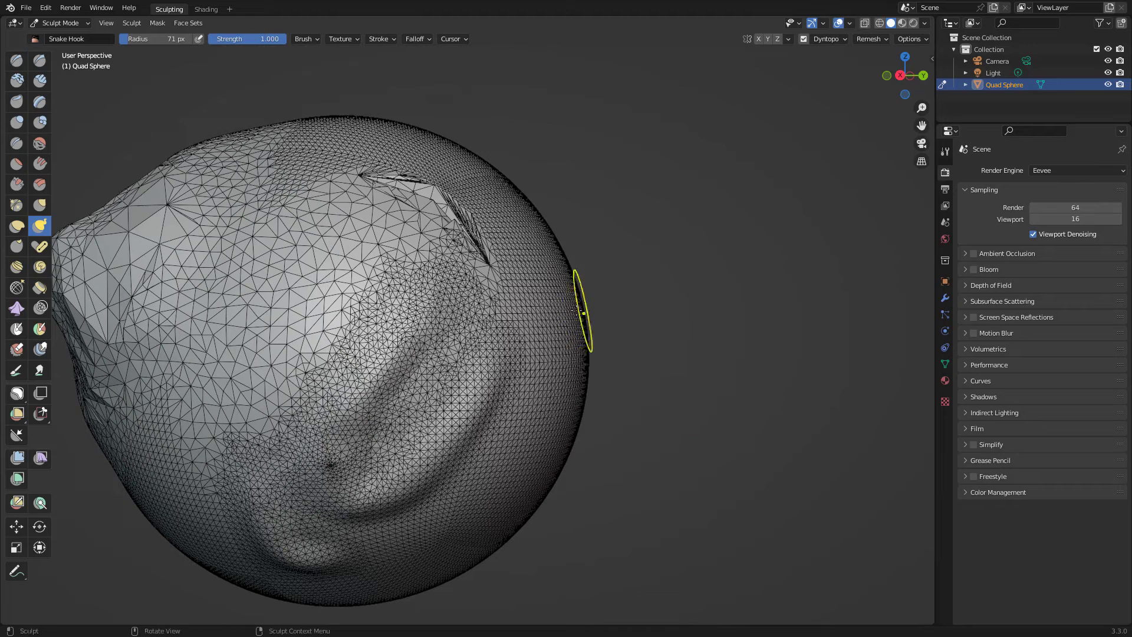
Pull a long curved tentacle out of the sphere's side with Snake Hook, enlarging the brush radius to 116 px
{"action": "left_click_drag", "start_coordinate": [571, 320], "coordinate": [588, 300]}
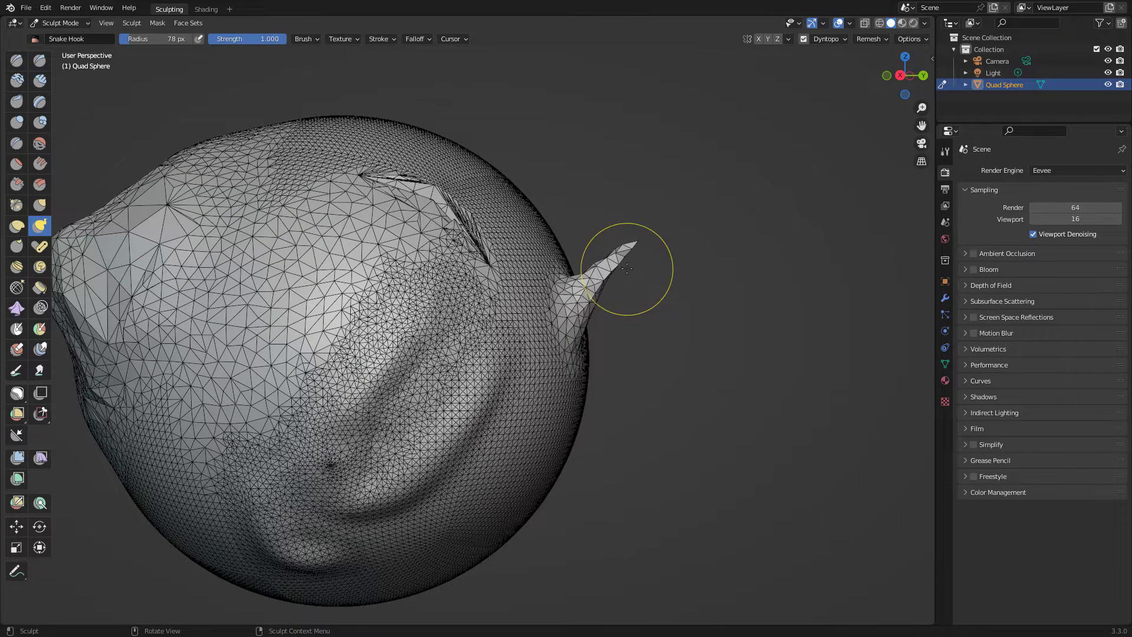
{"action": "left_click_drag", "start_coordinate": [625, 267], "coordinate": [660, 224]}
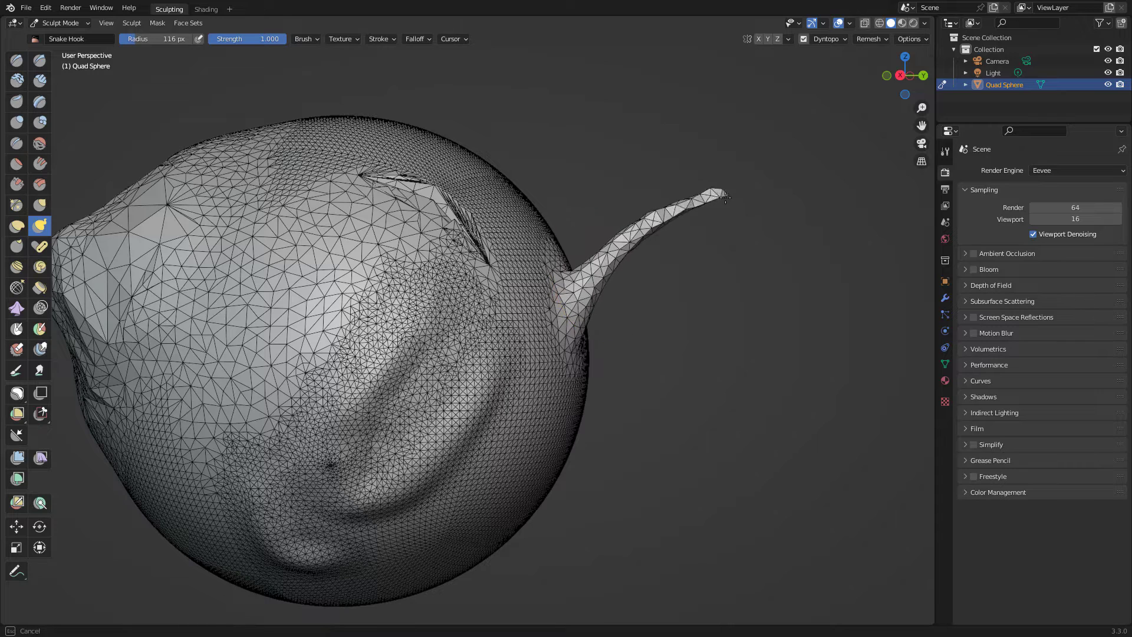
{"action": "left_click_drag", "start_coordinate": [773, 216], "coordinate": [776, 213]}
Pull two more curved tentacles out of the sphere, one below and one above the first
{"action": "mouse_move", "coordinate": [587, 360]}
{"action": "left_mouse_down"}
{"action": "mouse_move", "coordinate": [613, 471]}
{"action": "mouse_move", "coordinate": [763, 443]}
{"action": "left_mouse_up"}
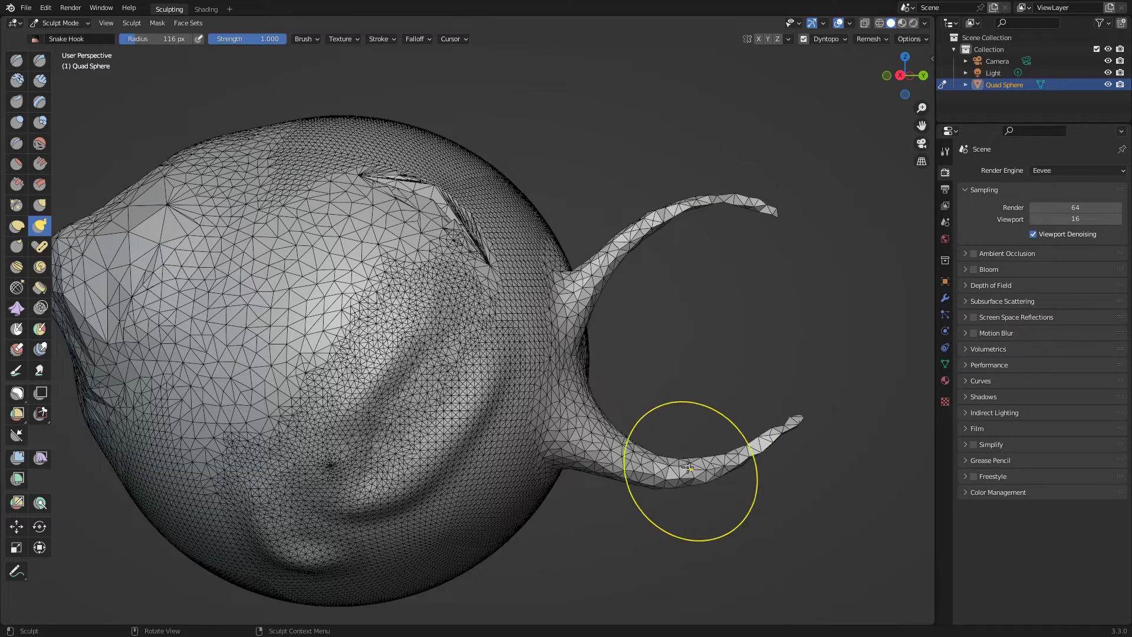
{"action": "mouse_move", "coordinate": [659, 460]}
{"action": "left_mouse_down"}
{"action": "mouse_move", "coordinate": [765, 448]}
{"action": "mouse_move", "coordinate": [780, 430]}
{"action": "left_mouse_up"}
{"action": "mouse_move", "coordinate": [780, 431]}
{"action": "left_mouse_down"}
{"action": "mouse_move", "coordinate": [806, 429]}
{"action": "mouse_move", "coordinate": [801, 437]}
{"action": "left_mouse_up"}
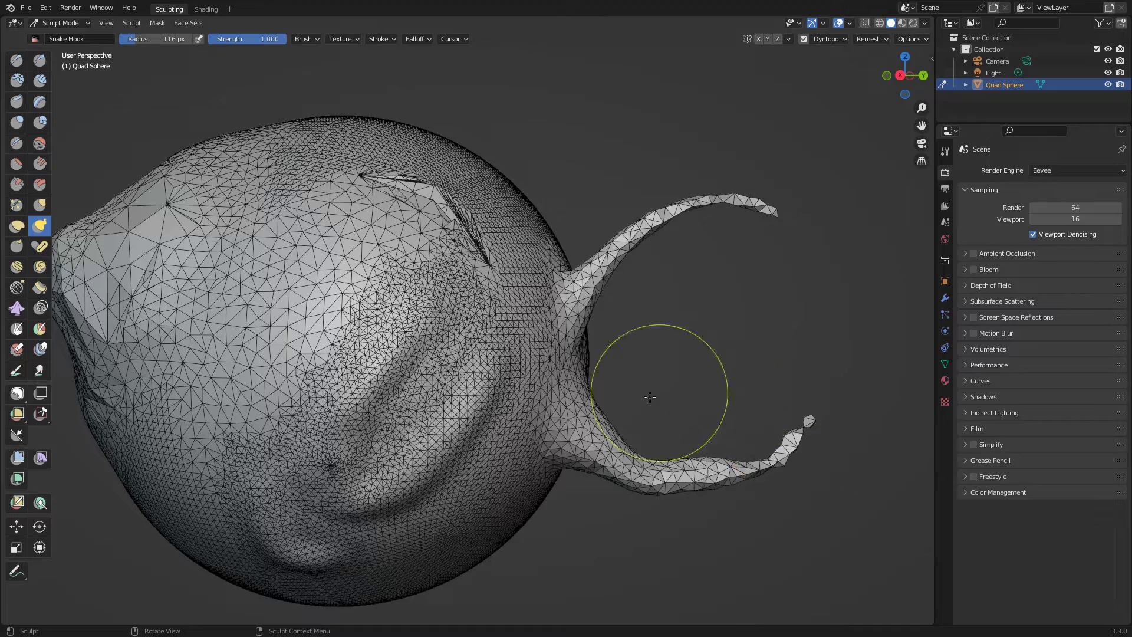
{"action": "mouse_move", "coordinate": [496, 184]}
{"action": "left_mouse_down"}
{"action": "mouse_move", "coordinate": [544, 118]}
{"action": "mouse_move", "coordinate": [702, 111]}
{"action": "left_mouse_up"}
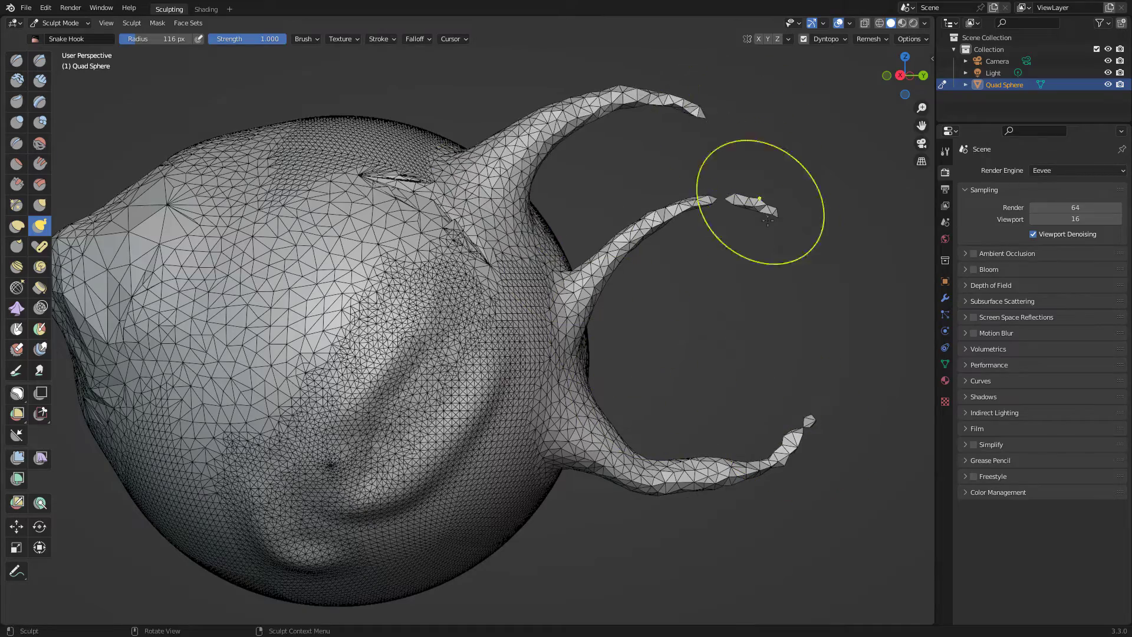
Pull three upright spikes out of the top of the sphere with Snake Hook
{"action": "mouse_move", "coordinate": [786, 368]}
{"action": "middle_mouse_down"}
{"action": "mouse_move", "coordinate": [803, 338]}
{"action": "mouse_move", "coordinate": [647, 373]}
{"action": "mouse_move", "coordinate": [720, 201]}
{"action": "middle_mouse_up"}
{"action": "left_click_drag", "start_coordinate": [720, 201], "coordinate": [726, 82]}
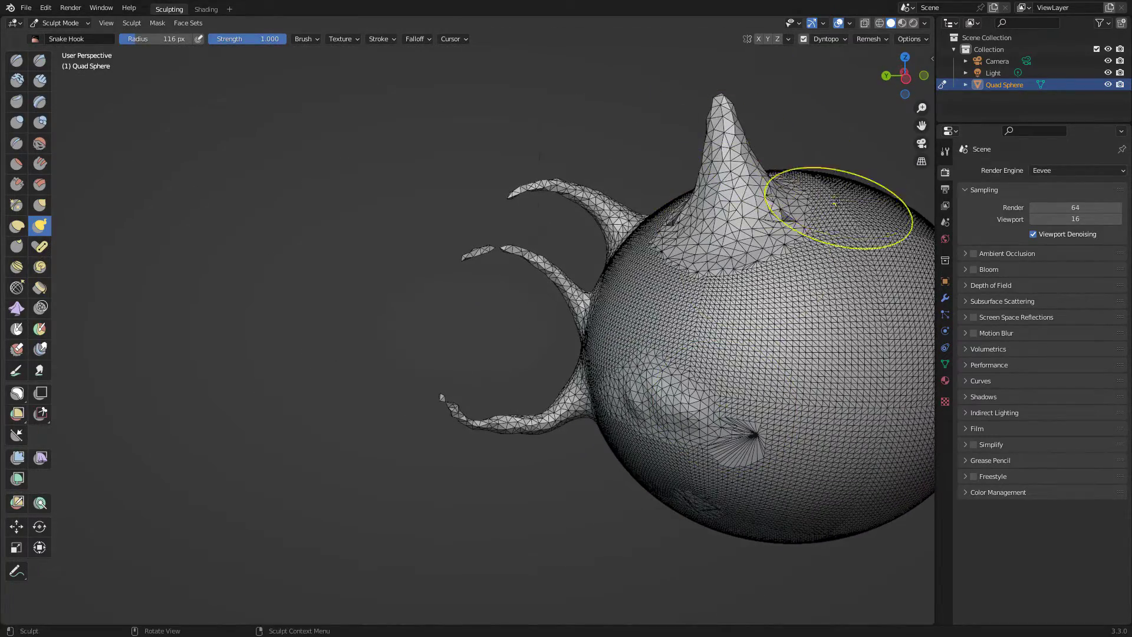
{"action": "left_click_drag", "start_coordinate": [835, 204], "coordinate": [866, 78]}
{"action": "left_click_drag", "start_coordinate": [655, 206], "coordinate": [628, 84]}
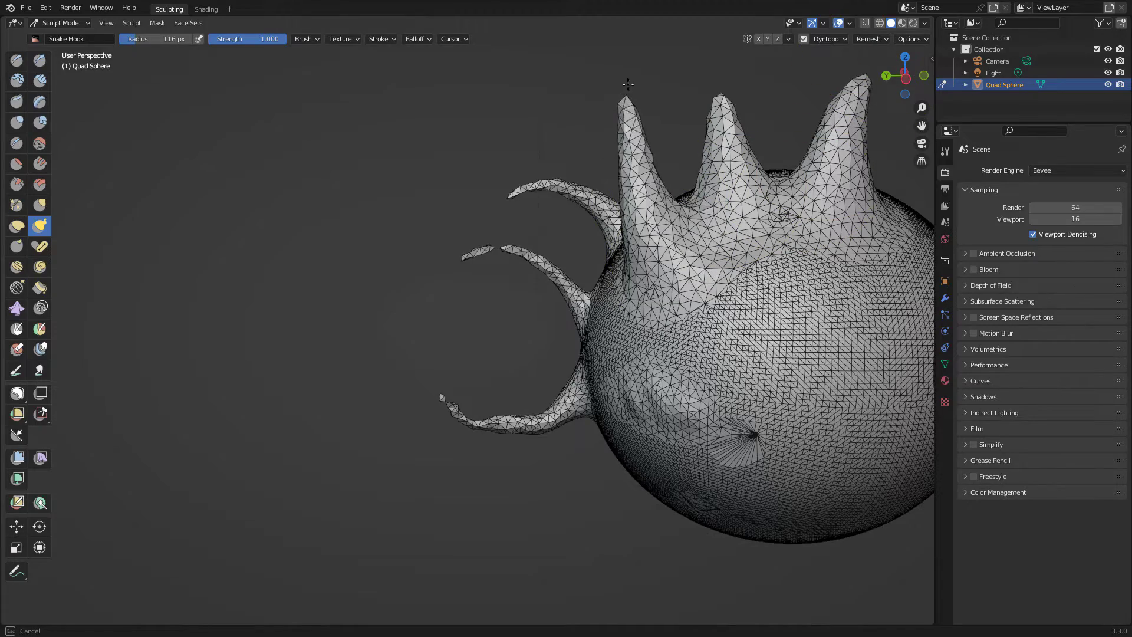
{"action": "scroll", "coordinate": [695, 551], "scroll_direction": "down", "scroll_amount": 3}
{"action": "mouse_move", "coordinate": [695, 551]}
{"action": "middle_mouse_down"}
{"action": "mouse_move", "coordinate": [800, 555]}
{"action": "mouse_move", "coordinate": [835, 292]}
{"action": "mouse_move", "coordinate": [712, 104]}
{"action": "mouse_move", "coordinate": [797, 305]}
{"action": "mouse_move", "coordinate": [803, 295]}
{"action": "mouse_move", "coordinate": [765, 282]}
{"action": "mouse_move", "coordinate": [850, 357]}
{"action": "middle_mouse_up"}
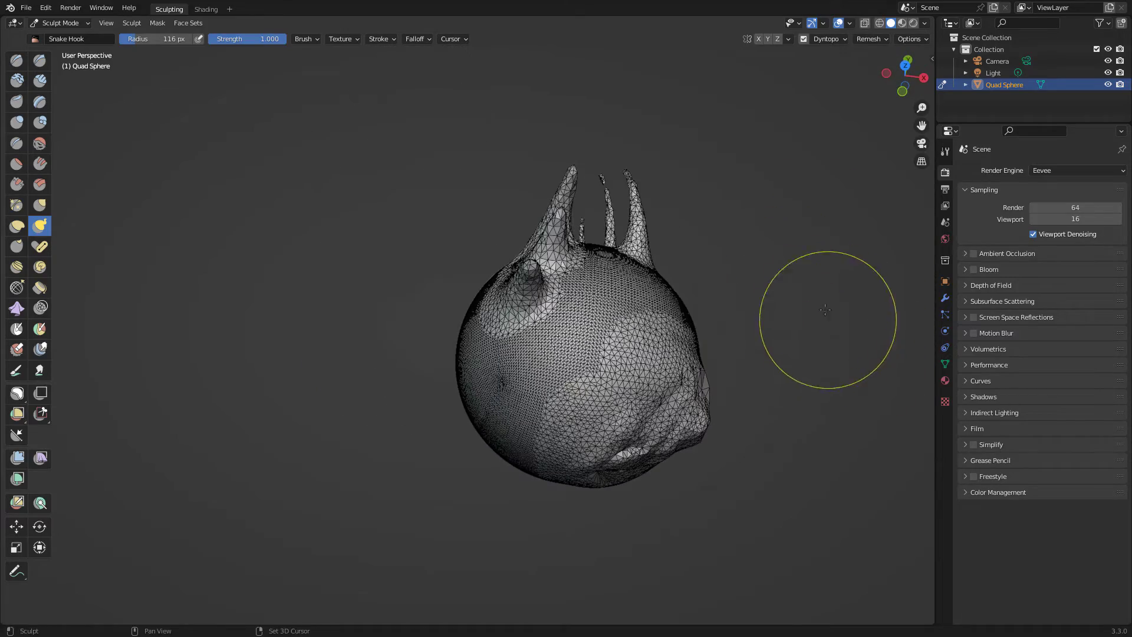
{"action": "middle_click_drag", "start_coordinate": [826, 310], "coordinate": [735, 333]}
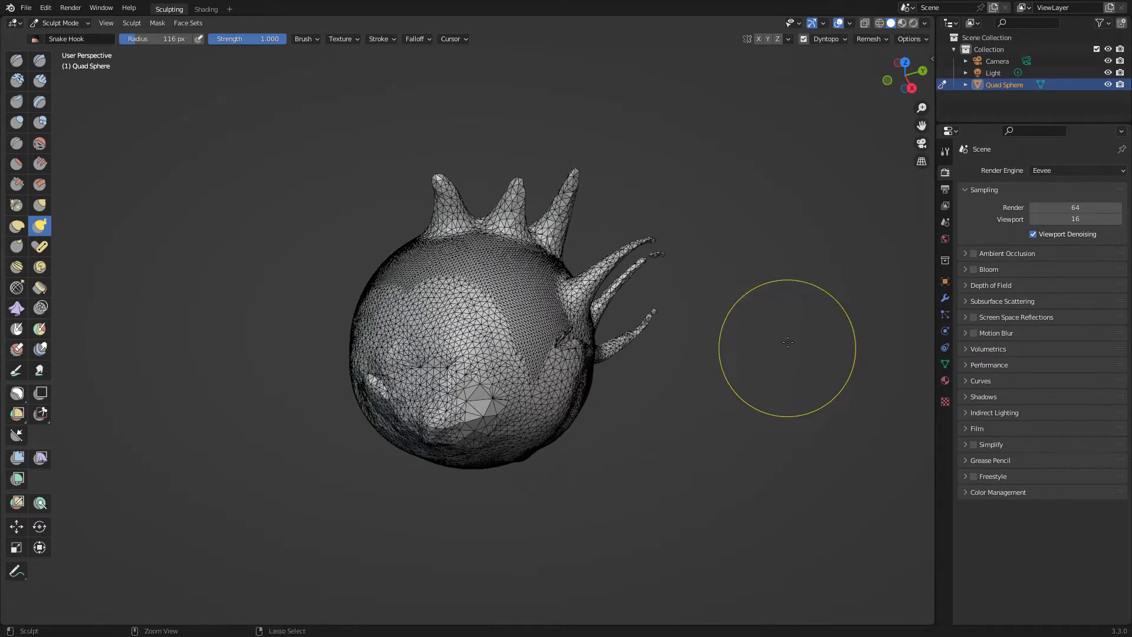
Start a new Sculpting file without saving the current sculpt
{"action": "left_click", "coordinate": [26, 8]}
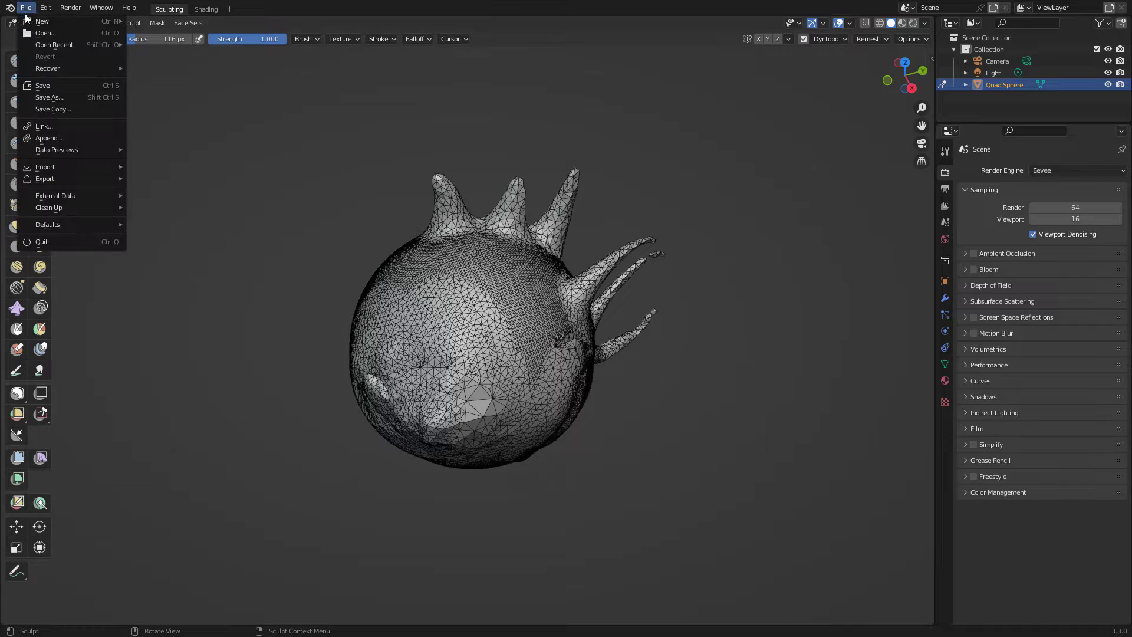
{"action": "mouse_move", "coordinate": [119, 22]}
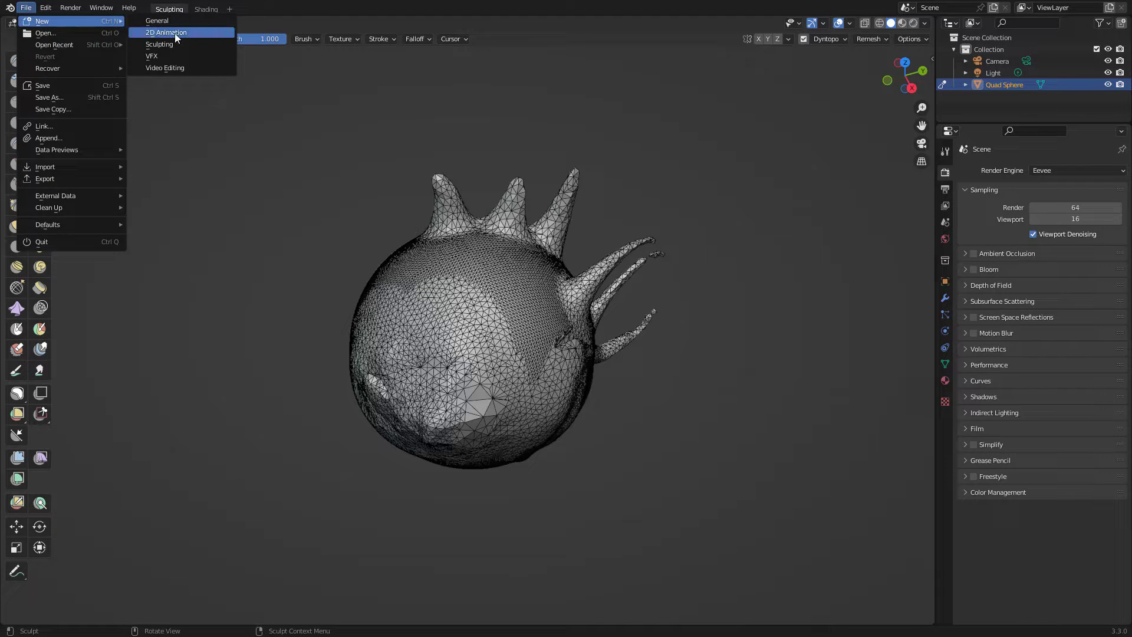
{"action": "left_click", "coordinate": [186, 45]}
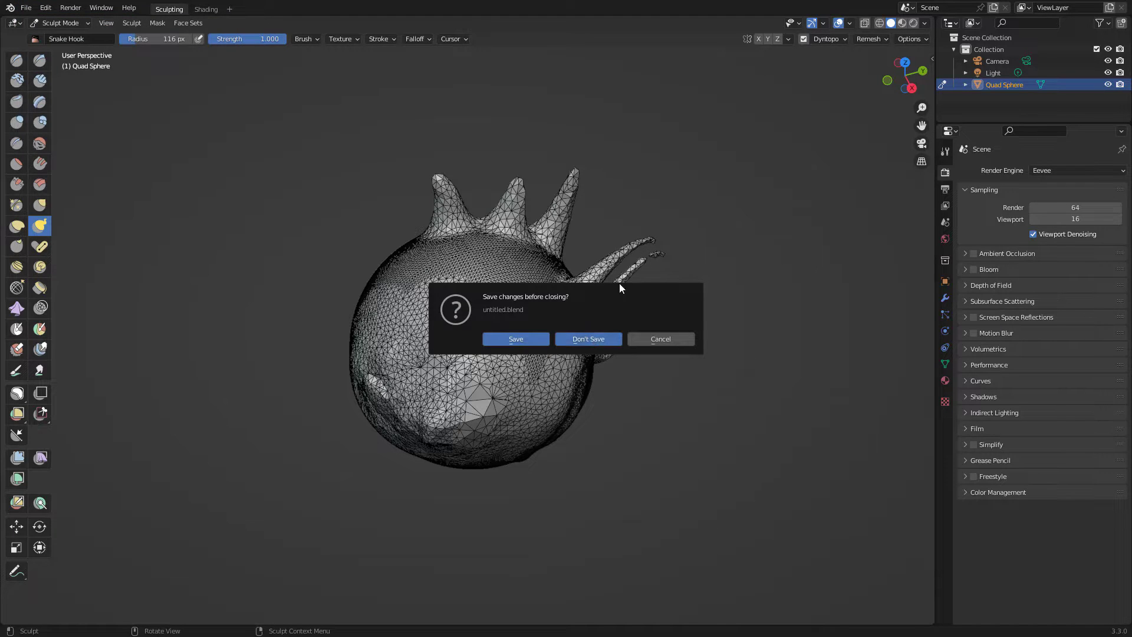
{"action": "left_click", "coordinate": [588, 339]}
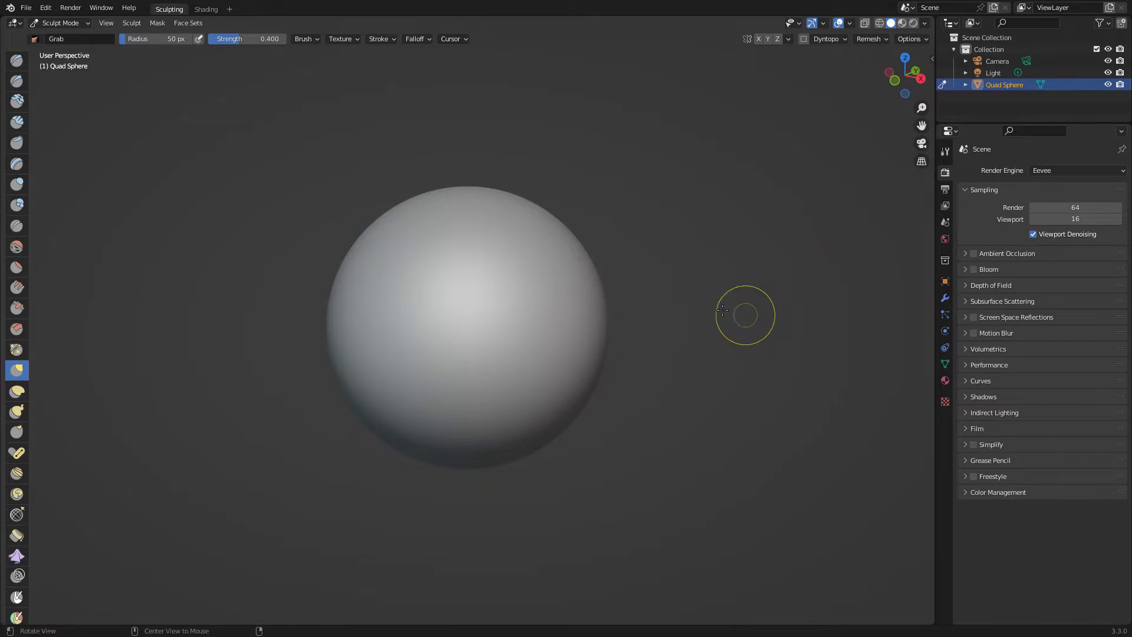
Turn the view to the other side of the new sphere and enable Dyntopo with X symmetry
{"action": "left_click", "coordinate": [894, 81]}
{"action": "left_click_drag", "start_coordinate": [910, 75], "coordinate": [768, 351]}
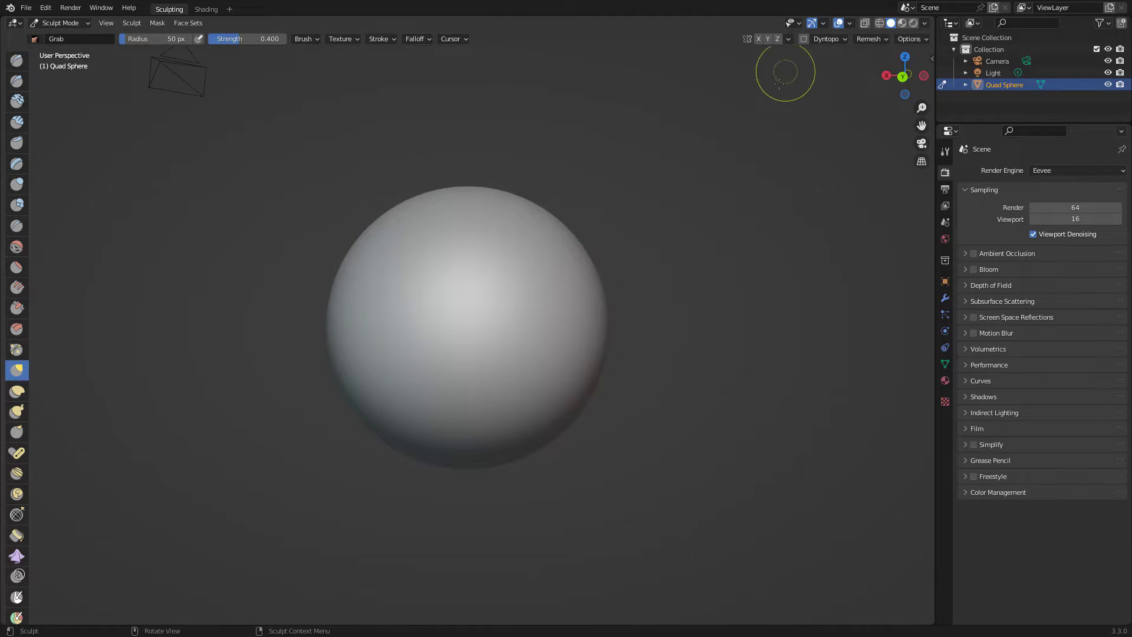
{"action": "left_click", "coordinate": [802, 39]}
Enlarge the Grab brush to a radius of 206 px and push both sides of the sphere symmetrically inward
{"action": "key", "text": "bracketright"}
{"action": "key", "text": "bracketright"}
{"action": "key", "text": "bracketright"}
{"action": "key", "text": "bracketright"}
{"action": "key", "text": "bracketright"}
{"action": "key", "text": "bracketright"}
{"action": "key", "text": "bracketright"}
{"action": "key", "text": "bracketright"}
{"action": "key", "text": "bracketright"}
{"action": "key", "text": "bracketright"}
{"action": "key", "text": "bracketright"}
{"action": "key", "text": "bracketright"}
{"action": "key", "text": "bracketright"}
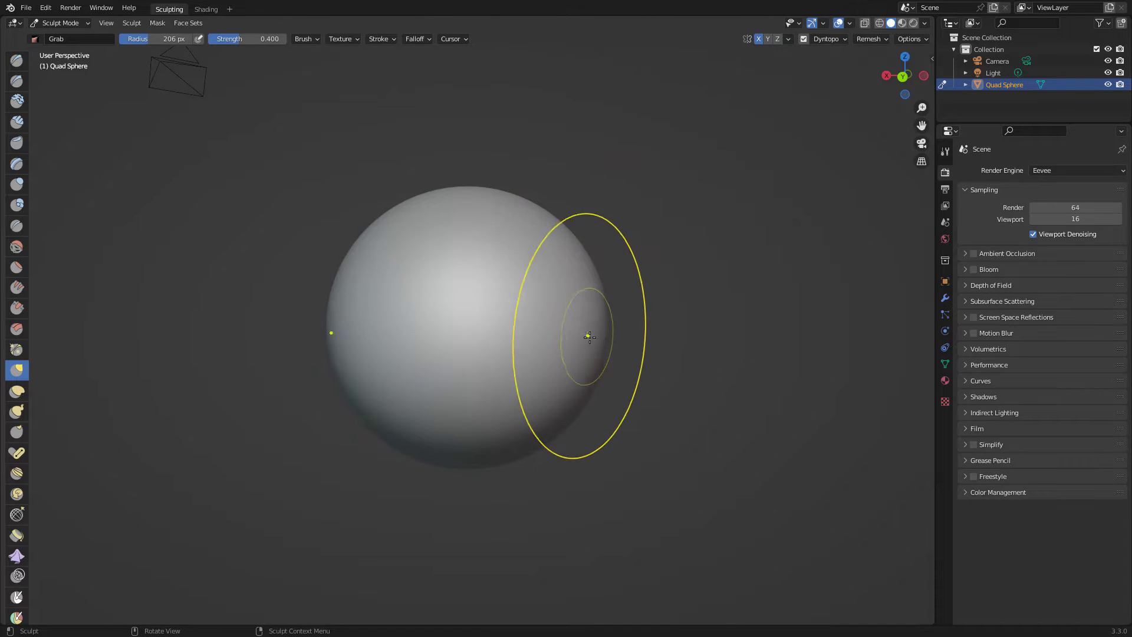
{"action": "mouse_move", "coordinate": [593, 341]}
{"action": "left_mouse_down"}
{"action": "mouse_move", "coordinate": [546, 344]}
{"action": "mouse_move", "coordinate": [569, 354]}
{"action": "mouse_move", "coordinate": [586, 334]}
{"action": "mouse_move", "coordinate": [569, 279]}
{"action": "left_mouse_up"}
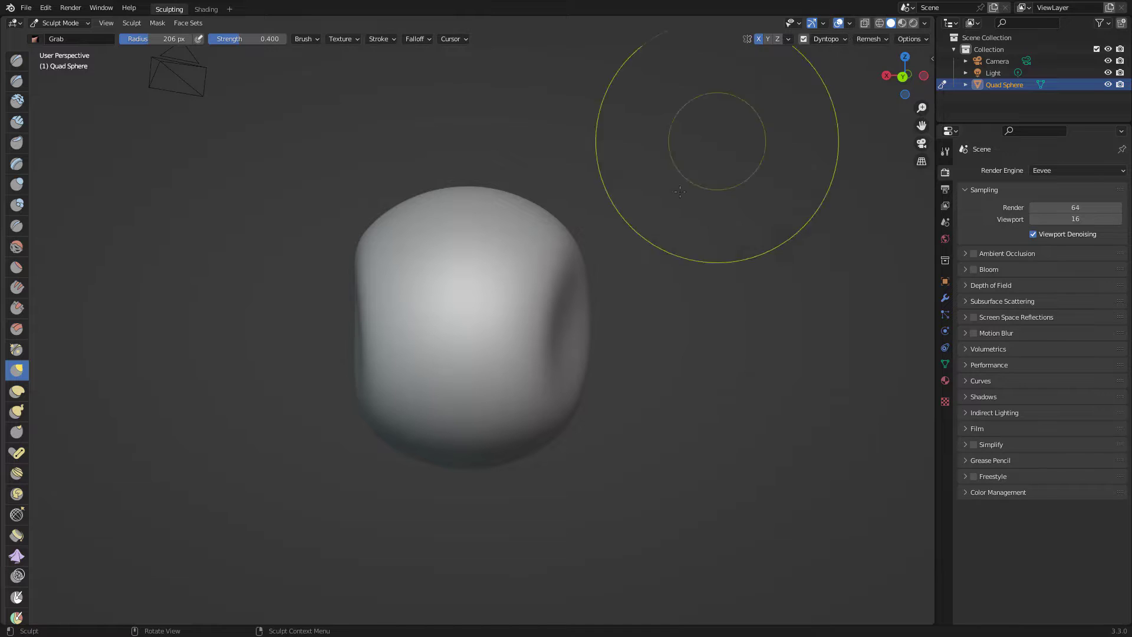
Pull the underside of the shape down with Grab into a chin and undo the extra pull beside it
{"action": "left_click_drag", "start_coordinate": [670, 450], "coordinate": [599, 444], "text": "alt"}
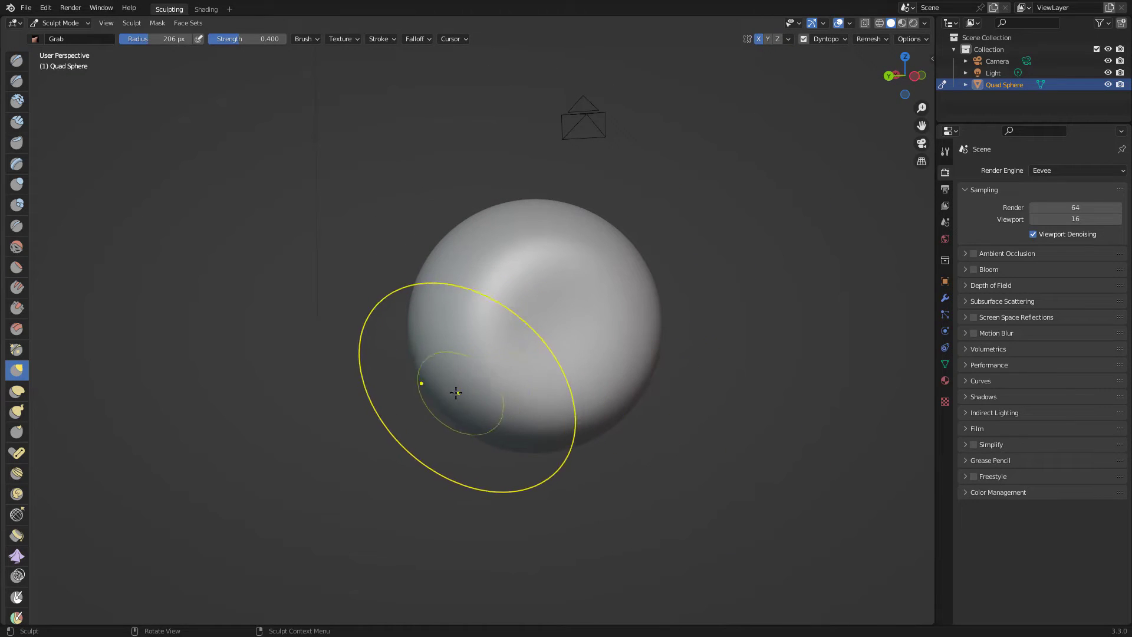
{"action": "mouse_move", "coordinate": [455, 396]}
{"action": "left_mouse_down"}
{"action": "mouse_move", "coordinate": [449, 452]}
{"action": "mouse_move", "coordinate": [488, 443]}
{"action": "left_mouse_up"}
{"action": "left_click_drag", "start_coordinate": [580, 424], "coordinate": [590, 513]}
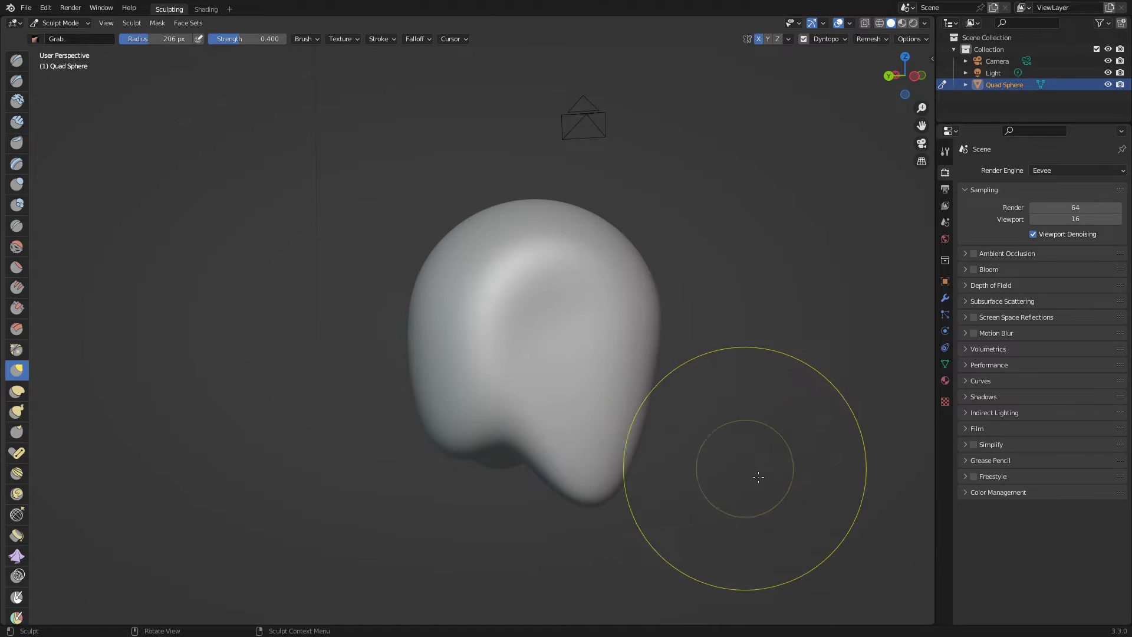
{"action": "key", "text": "ctrl+z"}
{"action": "key", "text": "ctrl+z"}
{"action": "key", "text": "ctrl+z"}
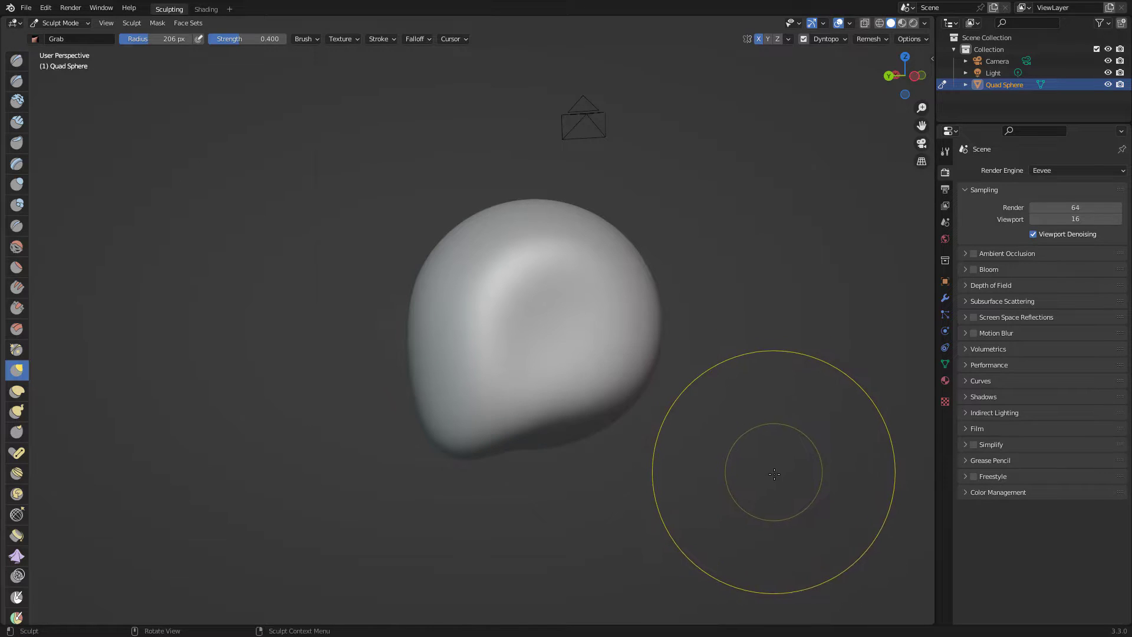
Pull the rear underside of the head downward in several Grab strokes to form a symmetrical neck base
{"action": "middle_click_drag", "start_coordinate": [776, 485], "coordinate": [675, 495]}
{"action": "mouse_move", "coordinate": [688, 442]}
{"action": "left_mouse_down"}
{"action": "mouse_move", "coordinate": [659, 557]}
{"action": "mouse_move", "coordinate": [670, 607]}
{"action": "left_mouse_up"}
{"action": "left_click_drag", "start_coordinate": [686, 451], "coordinate": [683, 561]}
{"action": "left_click_drag", "start_coordinate": [741, 492], "coordinate": [885, 501]}
{"action": "middle_click_drag", "start_coordinate": [802, 466], "coordinate": [915, 469]}
{"action": "left_click_drag", "start_coordinate": [598, 472], "coordinate": [560, 564]}
{"action": "left_click_drag", "start_coordinate": [563, 525], "coordinate": [539, 636]}
{"action": "left_click_drag", "start_coordinate": [549, 521], "coordinate": [564, 635]}
{"action": "left_click_drag", "start_coordinate": [548, 493], "coordinate": [550, 525]}
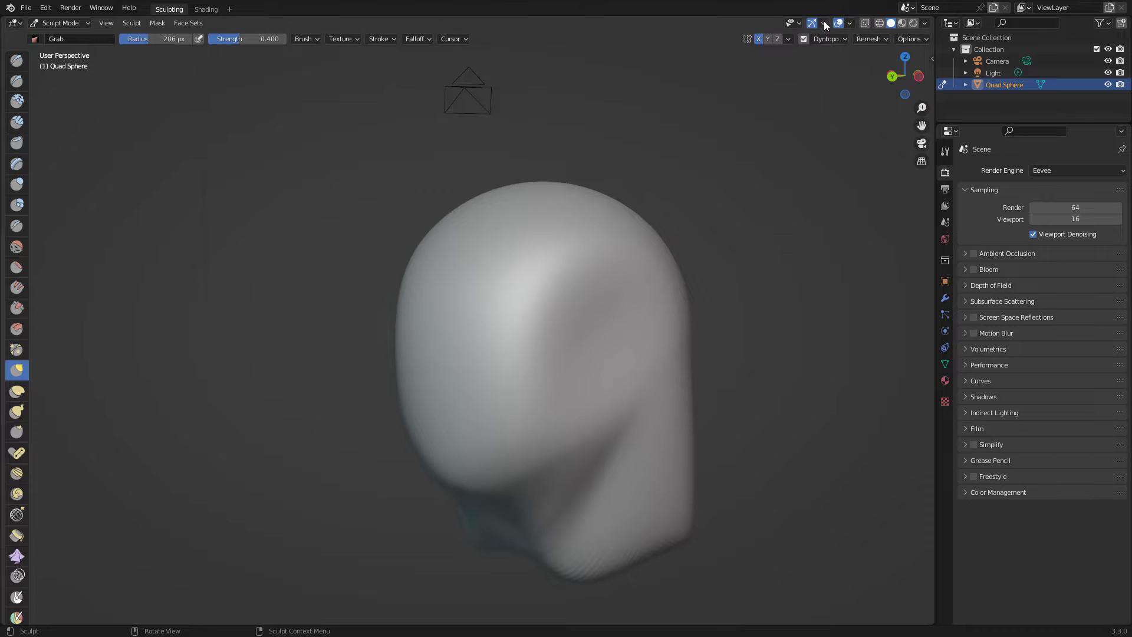
Turn on the wireframe overlay to show the sculpt's mesh
{"action": "left_click", "coordinate": [849, 23]}
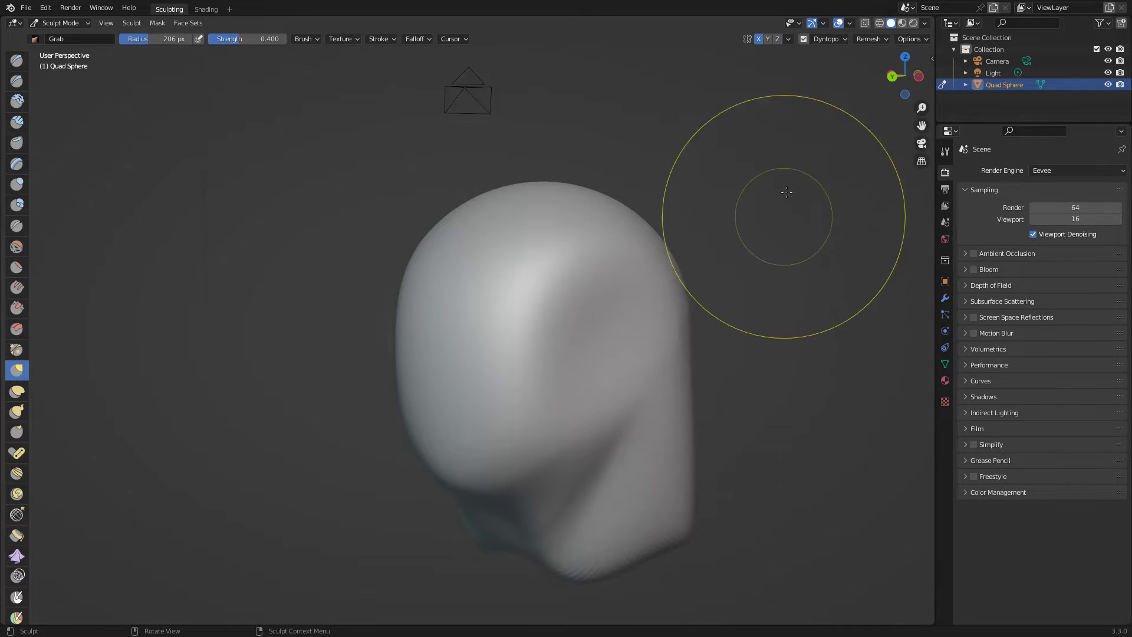
{"action": "left_click", "coordinate": [823, 24]}
{"action": "left_click", "coordinate": [849, 23]}
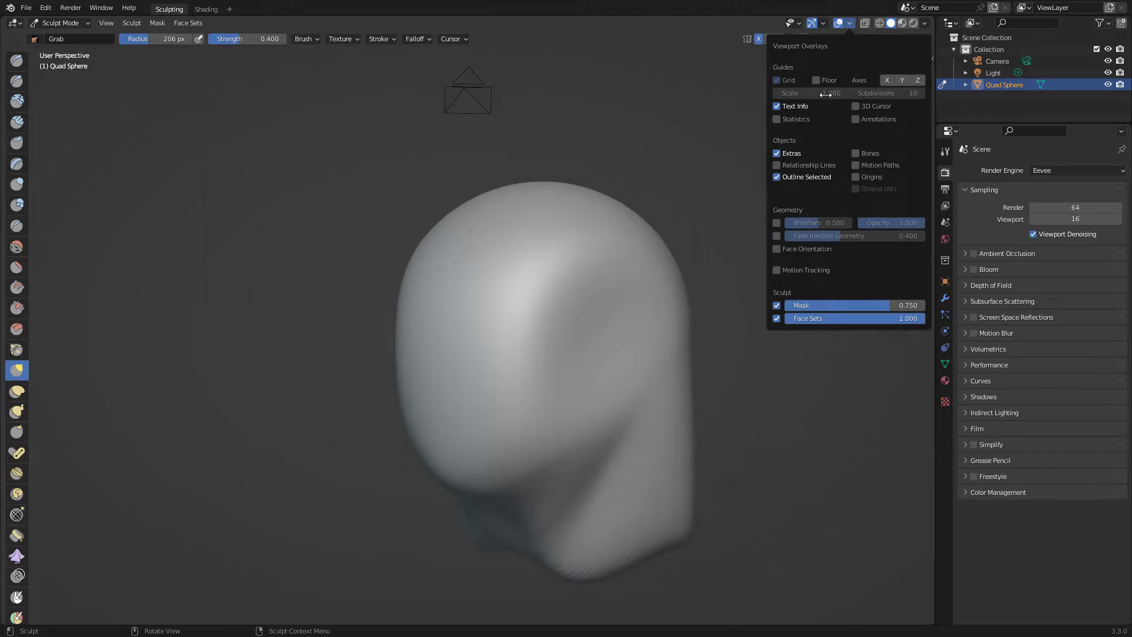
{"action": "left_click", "coordinate": [777, 223]}
Stretch the neck further down with Grab and push in the area behind and beneath the jaw
{"action": "mouse_move", "coordinate": [751, 462]}
{"action": "middle_mouse_down"}
{"action": "mouse_move", "coordinate": [766, 450]}
{"action": "mouse_move", "coordinate": [784, 486]}
{"action": "mouse_move", "coordinate": [811, 372]}
{"action": "middle_mouse_up"}
{"action": "scroll", "coordinate": [785, 488], "scroll_direction": "down", "scroll_amount": 2}
{"action": "left_click_drag", "start_coordinate": [560, 401], "coordinate": [449, 636]}
{"action": "left_click_drag", "start_coordinate": [560, 430], "coordinate": [520, 561]}
{"action": "left_click_drag", "start_coordinate": [512, 407], "coordinate": [549, 390]}
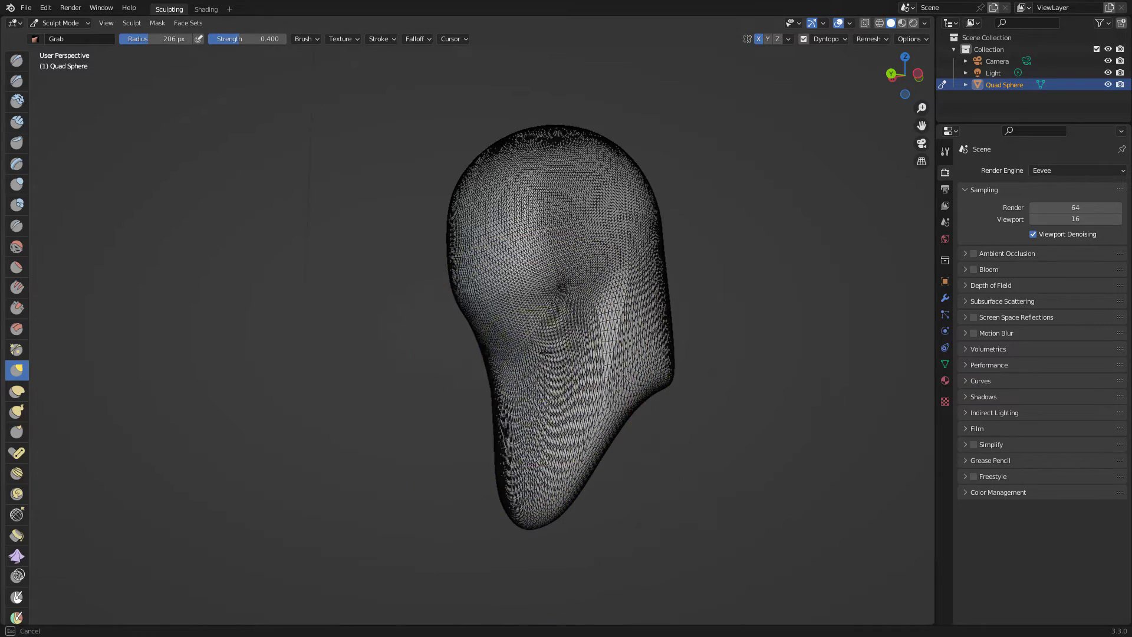
{"action": "mouse_move", "coordinate": [542, 287]}
{"action": "left_mouse_down"}
{"action": "mouse_move", "coordinate": [488, 337]}
{"action": "mouse_move", "coordinate": [440, 487]}
{"action": "mouse_move", "coordinate": [519, 298]}
{"action": "mouse_move", "coordinate": [493, 324]}
{"action": "mouse_move", "coordinate": [527, 353]}
{"action": "mouse_move", "coordinate": [647, 286]}
{"action": "left_mouse_up"}
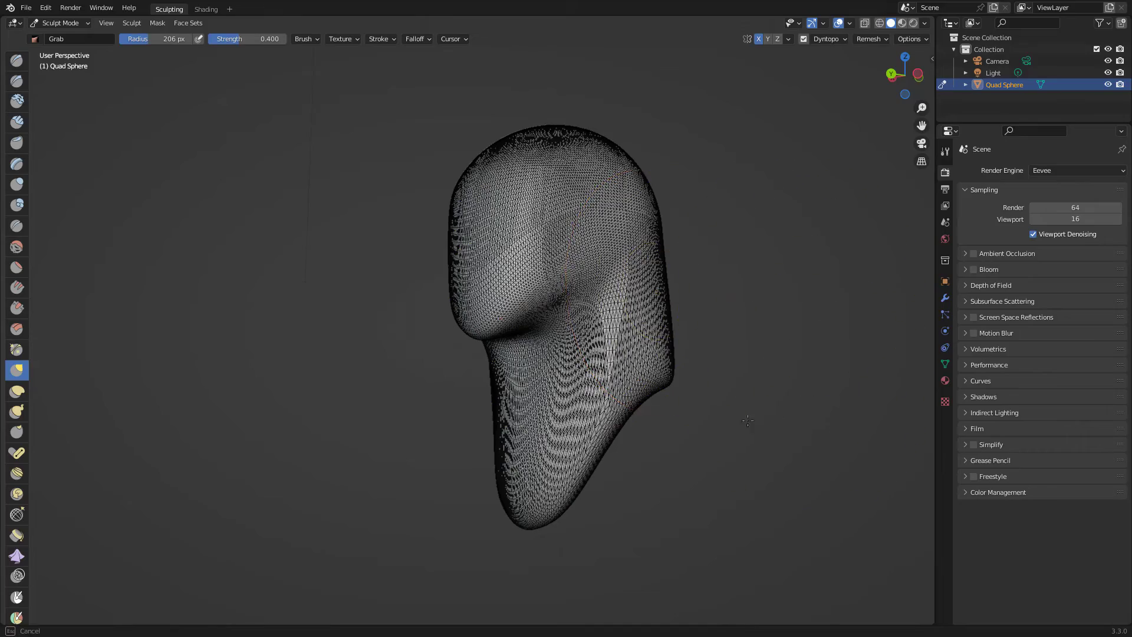
Push in both sides of the neck from behind and shape the underside of the jaw with Grab
{"action": "middle_click_drag", "start_coordinate": [767, 424], "coordinate": [589, 419]}
{"action": "left_click_drag", "start_coordinate": [640, 341], "coordinate": [647, 289]}
{"action": "mouse_move", "coordinate": [796, 381]}
{"action": "middle_mouse_down"}
{"action": "mouse_move", "coordinate": [769, 375]}
{"action": "mouse_move", "coordinate": [769, 362]}
{"action": "middle_mouse_up"}
{"action": "mouse_move", "coordinate": [731, 301]}
{"action": "left_mouse_down"}
{"action": "mouse_move", "coordinate": [666, 322]}
{"action": "mouse_move", "coordinate": [687, 291]}
{"action": "left_mouse_up"}
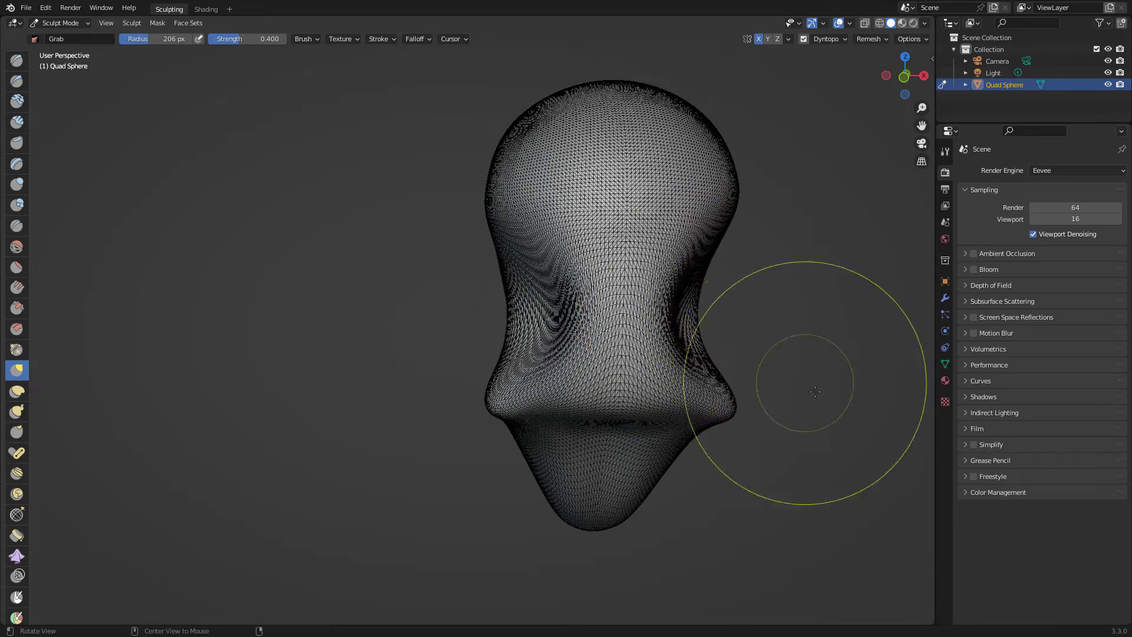
{"action": "middle_click_drag", "start_coordinate": [784, 380], "coordinate": [920, 402]}
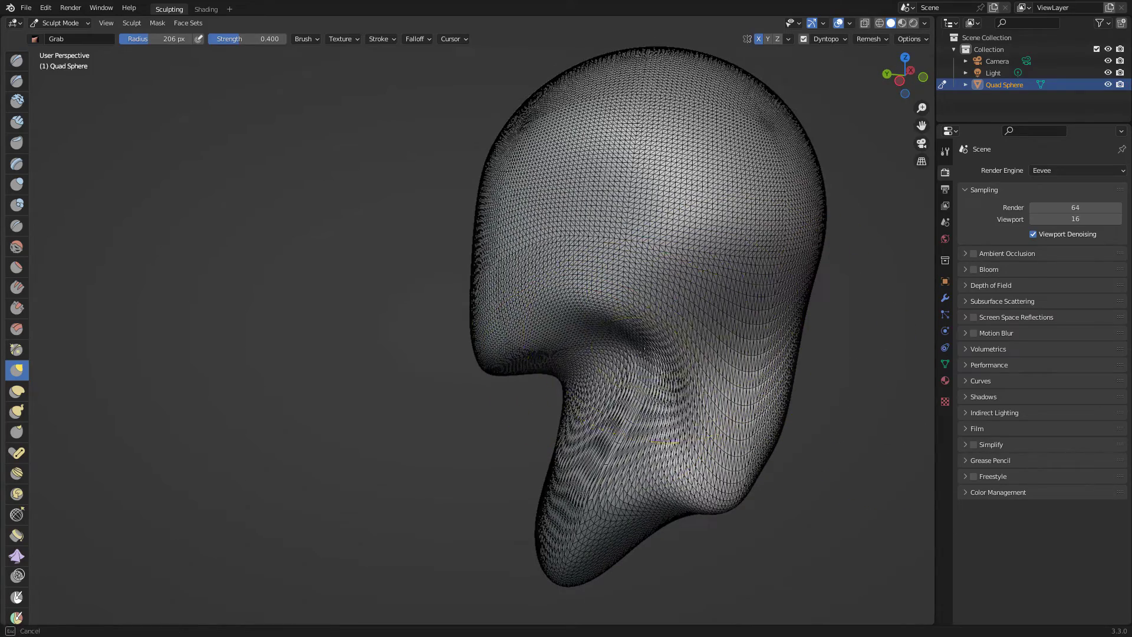
{"action": "left_click_drag", "start_coordinate": [644, 353], "coordinate": [668, 349]}
{"action": "left_click_drag", "start_coordinate": [551, 305], "coordinate": [538, 338]}
{"action": "left_click_drag", "start_coordinate": [510, 382], "coordinate": [496, 475]}
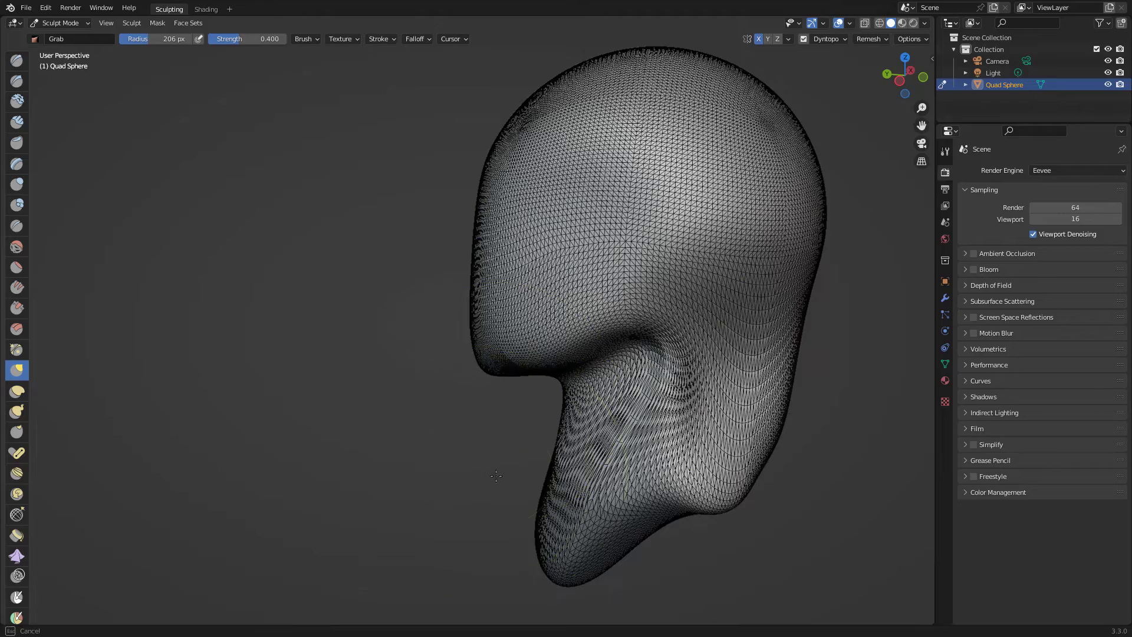
Pull both sides of the neck base outward and down with Grab to form shoulders
{"action": "middle_click_drag", "start_coordinate": [703, 512], "coordinate": [836, 475]}
{"action": "left_click_drag", "start_coordinate": [573, 484], "coordinate": [677, 524]}
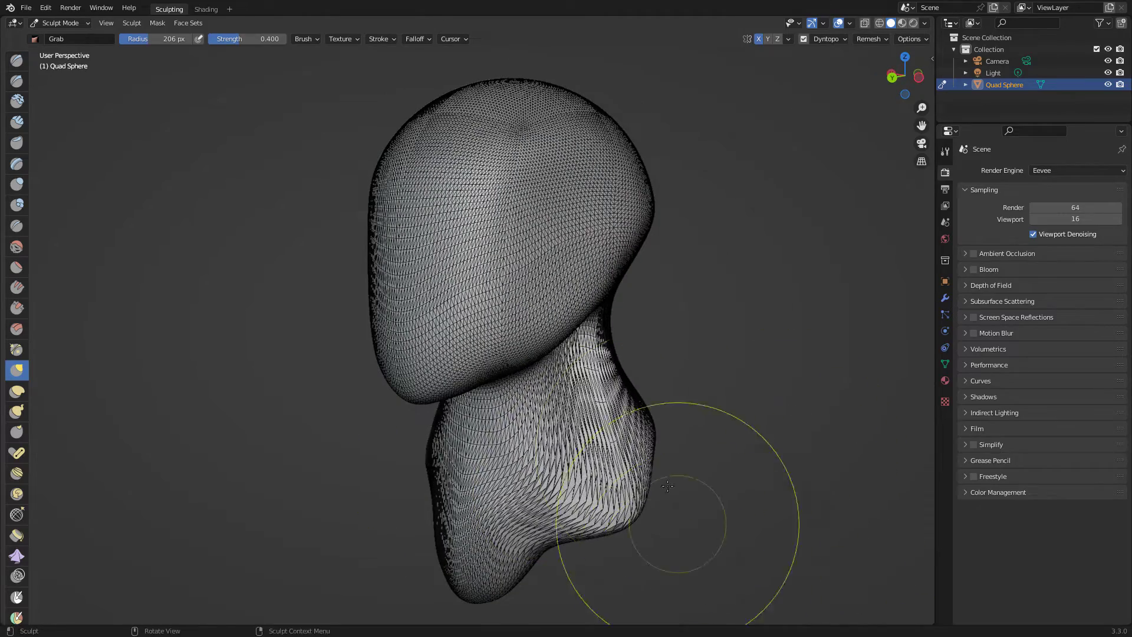
{"action": "left_click_drag", "start_coordinate": [776, 447], "coordinate": [819, 461]}
{"action": "left_click_drag", "start_coordinate": [581, 522], "coordinate": [594, 575]}
{"action": "left_click_drag", "start_coordinate": [642, 511], "coordinate": [708, 547]}
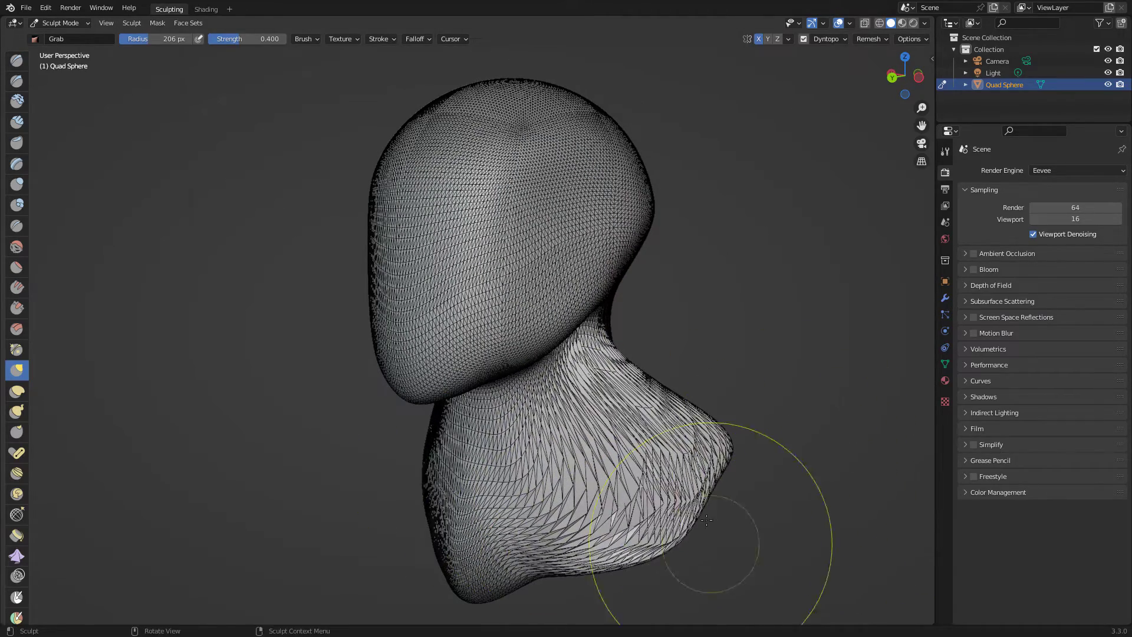
{"action": "left_click_drag", "start_coordinate": [705, 468], "coordinate": [733, 453]}
Check the Dyntopo settings and refine the slope between neck and shoulders with Grab
{"action": "left_click", "coordinate": [842, 39]}
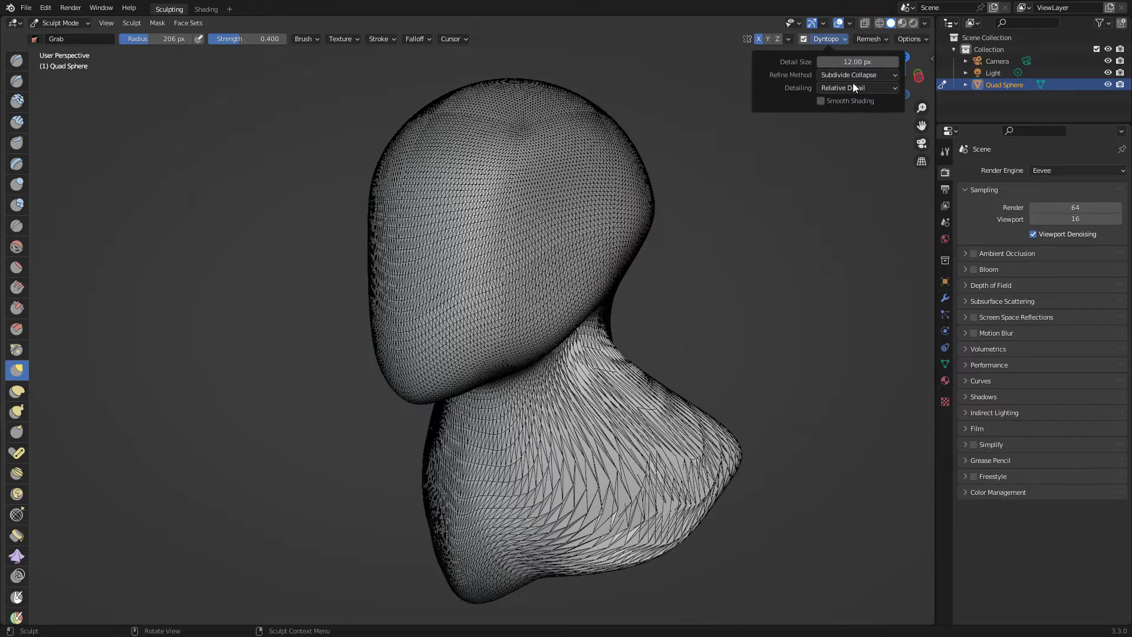
{"action": "mouse_move", "coordinate": [669, 442]}
{"action": "left_mouse_down"}
{"action": "mouse_move", "coordinate": [648, 448]}
{"action": "mouse_move", "coordinate": [654, 455]}
{"action": "left_mouse_up"}
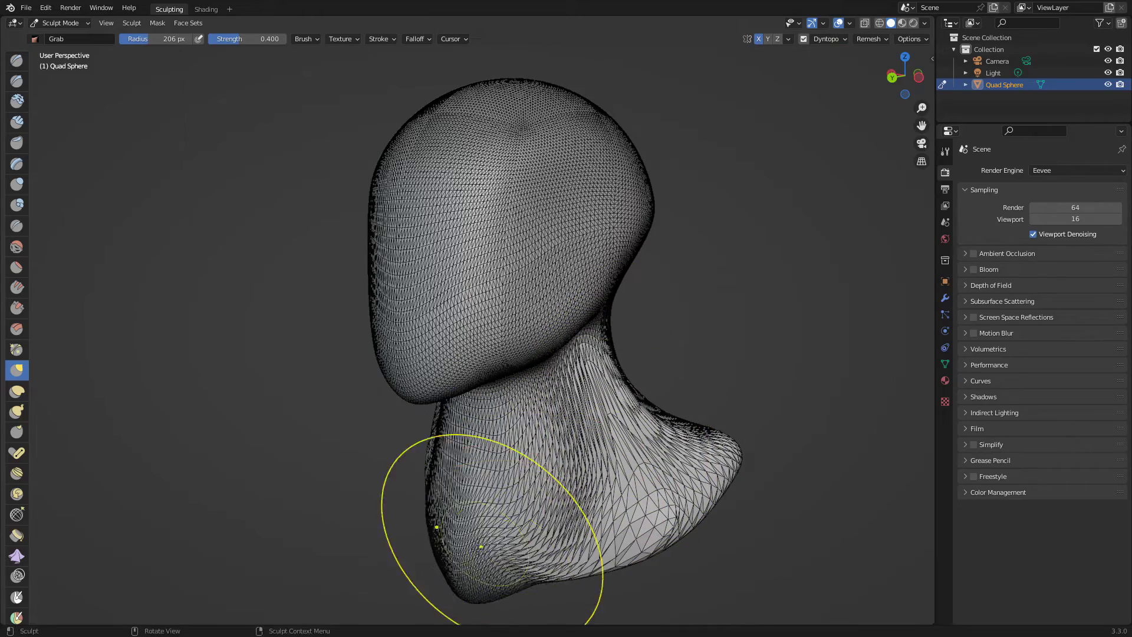
{"action": "mouse_move", "coordinate": [678, 379]}
{"action": "middle_mouse_down"}
{"action": "mouse_move", "coordinate": [805, 414]}
{"action": "mouse_move", "coordinate": [773, 483]}
{"action": "middle_mouse_up"}
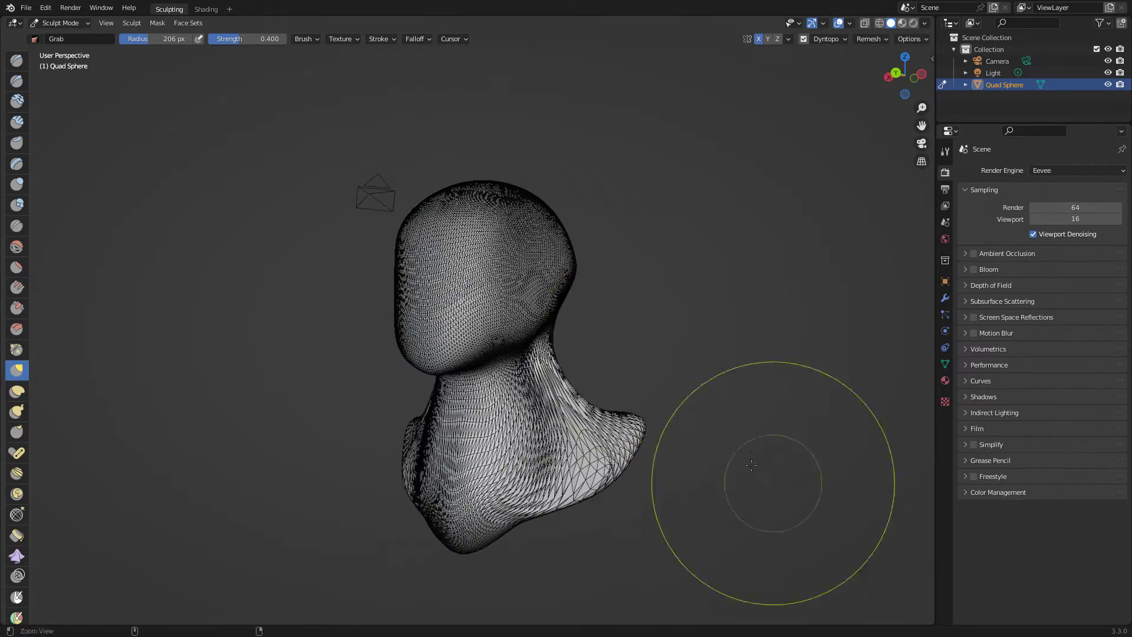
{"action": "middle_click_drag", "start_coordinate": [736, 340], "coordinate": [670, 369]}
{"action": "mouse_move", "coordinate": [546, 443]}
{"action": "left_mouse_down"}
{"action": "mouse_move", "coordinate": [557, 437]}
{"action": "mouse_move", "coordinate": [551, 417]}
{"action": "left_mouse_up"}
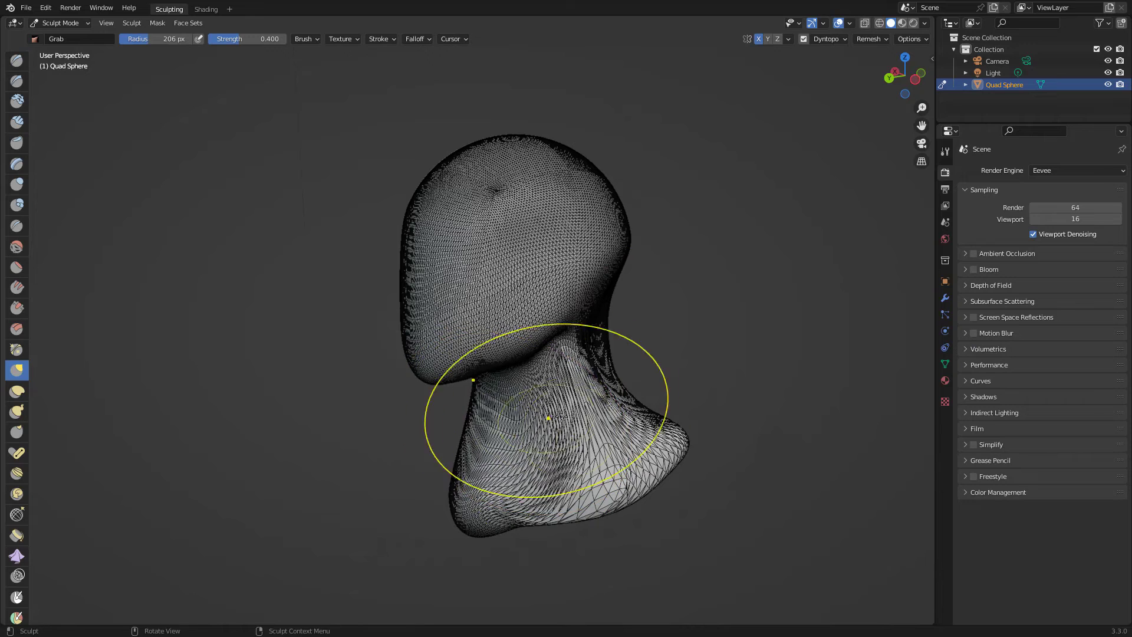
Turn off the wireframe overlay and pull the shoulders down and backward with Grab
{"action": "left_click", "coordinate": [849, 23]}
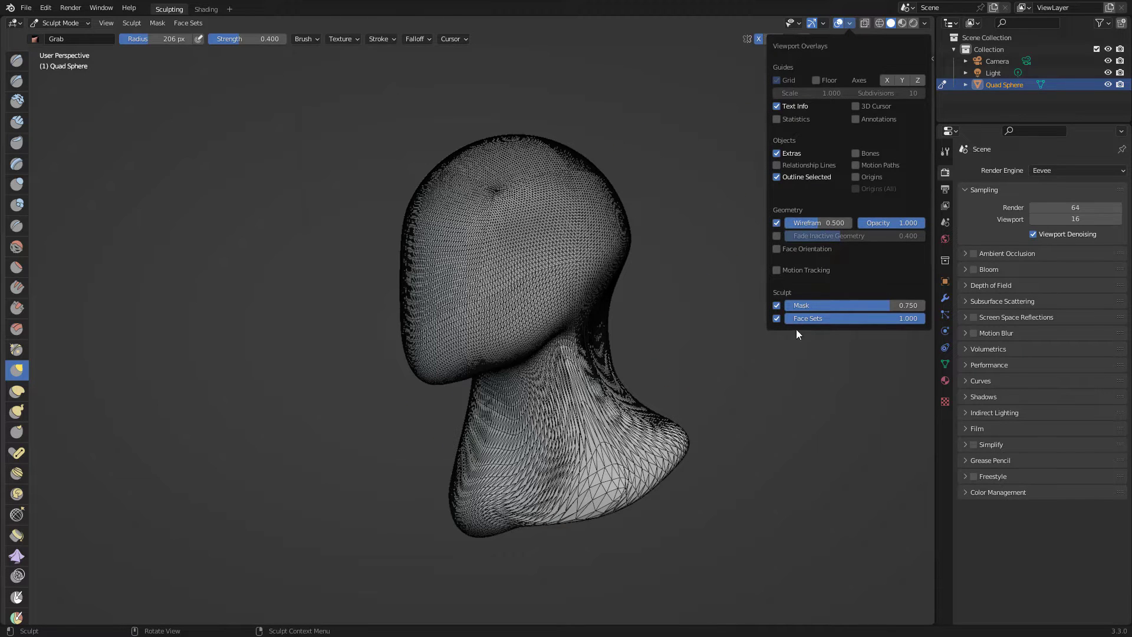
{"action": "left_click", "coordinate": [777, 222]}
{"action": "mouse_move", "coordinate": [733, 367]}
{"action": "middle_mouse_down"}
{"action": "mouse_move", "coordinate": [603, 389]}
{"action": "mouse_move", "coordinate": [566, 372]}
{"action": "middle_mouse_up"}
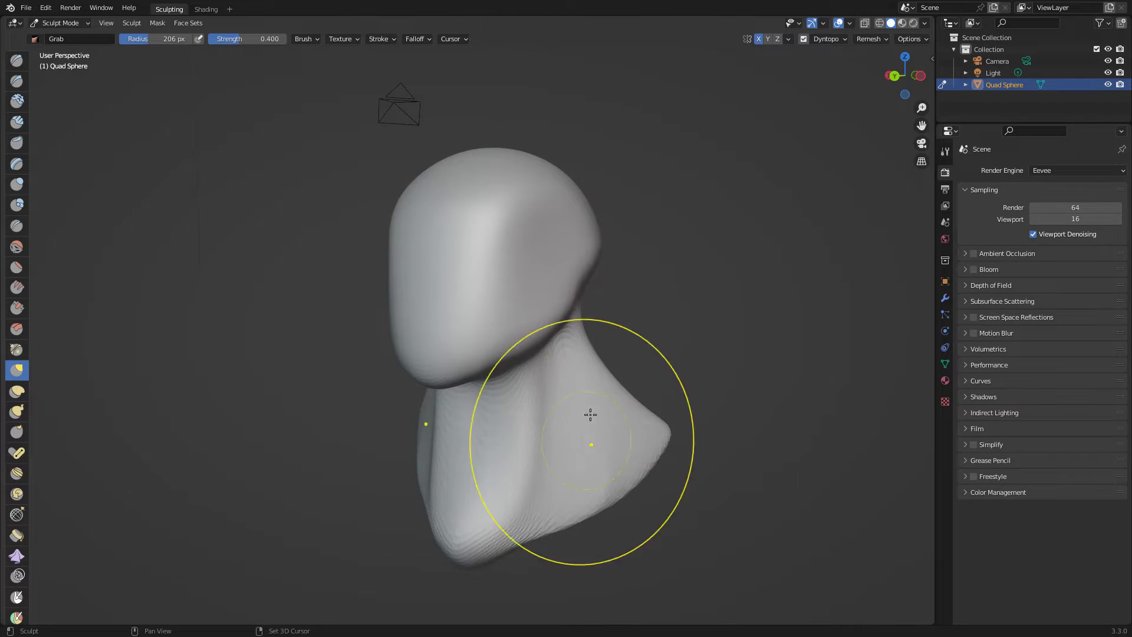
{"action": "middle_click_drag", "start_coordinate": [738, 392], "coordinate": [608, 427]}
{"action": "mouse_move", "coordinate": [581, 390]}
{"action": "left_mouse_down"}
{"action": "mouse_move", "coordinate": [670, 396]}
{"action": "mouse_move", "coordinate": [717, 418]}
{"action": "mouse_move", "coordinate": [716, 533]}
{"action": "left_mouse_up"}
{"action": "middle_click_drag", "start_coordinate": [797, 354], "coordinate": [670, 412]}
{"action": "mouse_move", "coordinate": [689, 457]}
{"action": "left_mouse_down"}
{"action": "mouse_move", "coordinate": [705, 493]}
{"action": "mouse_move", "coordinate": [734, 486]}
{"action": "left_mouse_up"}
Try a Snake Hook stroke at the back of the neck
{"action": "left_click", "coordinate": [17, 411]}
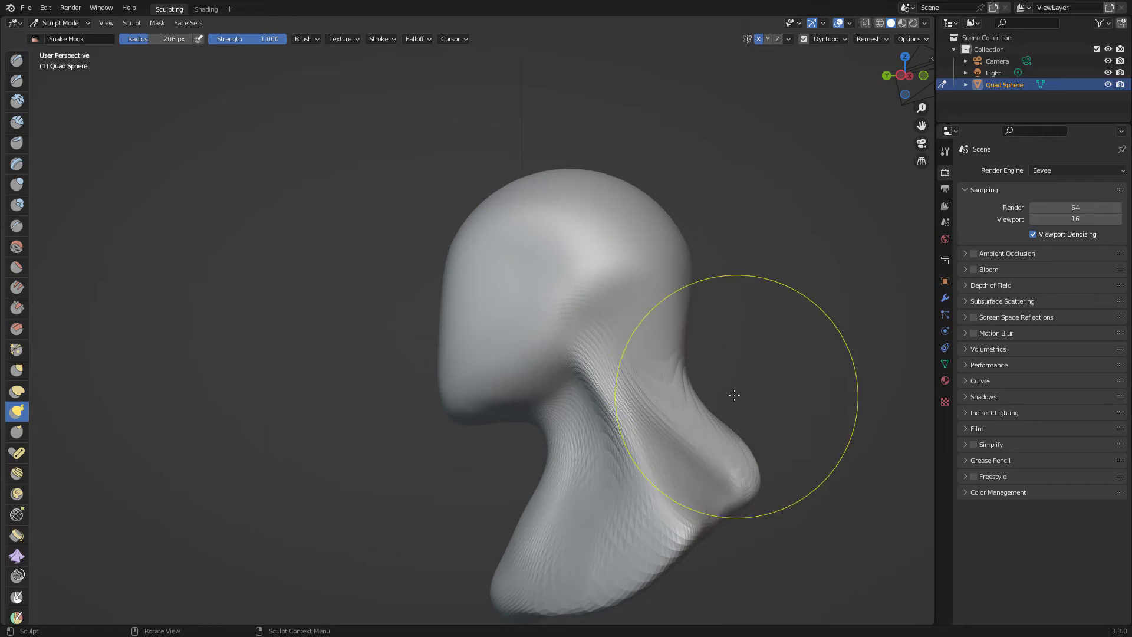
{"action": "mouse_move", "coordinate": [745, 374]}
{"action": "left_mouse_down"}
{"action": "mouse_move", "coordinate": [678, 353]}
{"action": "mouse_move", "coordinate": [674, 419]}
{"action": "mouse_move", "coordinate": [708, 259]}
{"action": "mouse_move", "coordinate": [663, 425]}
{"action": "mouse_move", "coordinate": [748, 291]}
{"action": "left_mouse_up"}
{"action": "key", "text": "ctrl+z"}
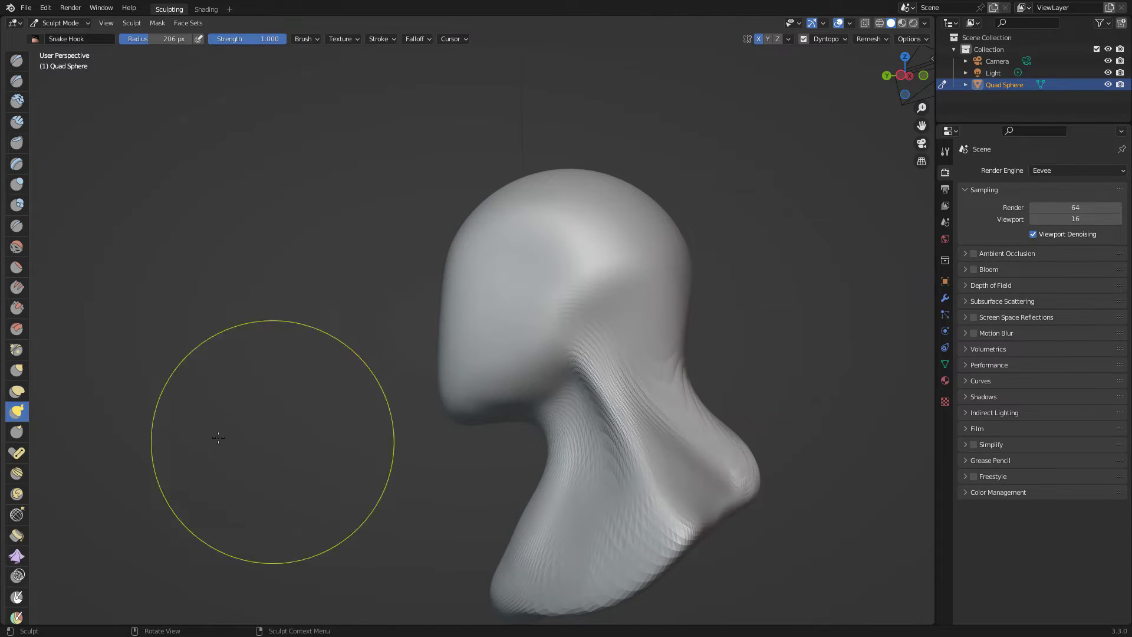
Smooth the ridges on the neck and shoulders and try to remesh the bust
{"action": "mouse_move", "coordinate": [719, 347]}
{"action": "left_mouse_down"}
{"action": "mouse_move", "coordinate": [647, 434]}
{"action": "mouse_move", "coordinate": [665, 423]}
{"action": "mouse_move", "coordinate": [631, 440]}
{"action": "mouse_move", "coordinate": [606, 394]}
{"action": "mouse_move", "coordinate": [561, 459]}
{"action": "mouse_move", "coordinate": [688, 397]}
{"action": "mouse_move", "coordinate": [586, 556]}
{"action": "mouse_move", "coordinate": [643, 545]}
{"action": "left_mouse_up"}
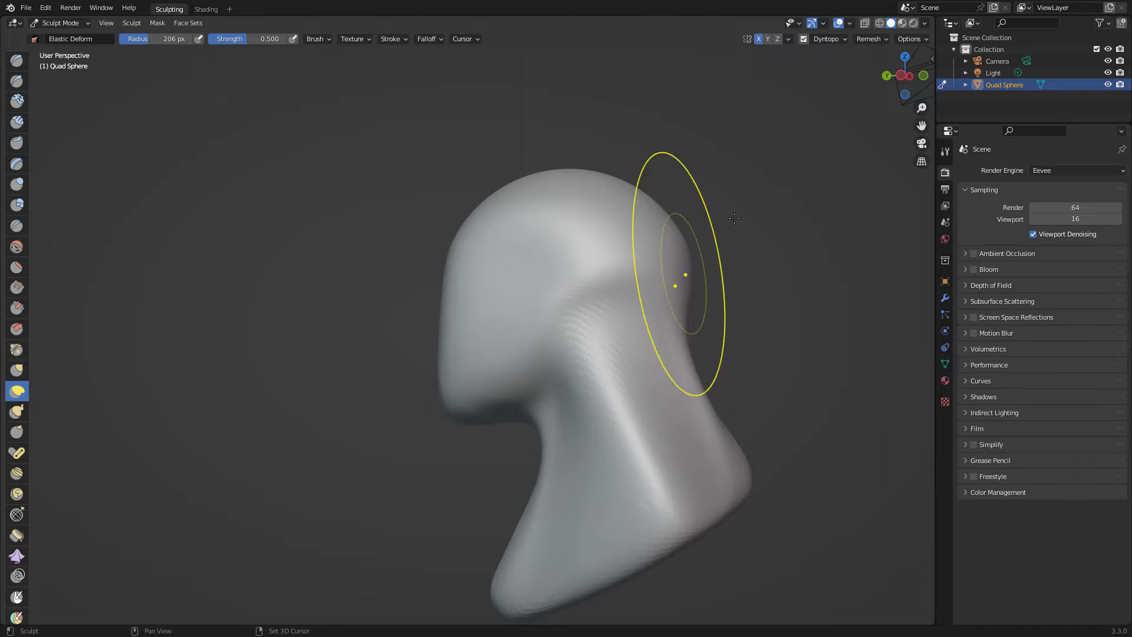
{"action": "left_click", "coordinate": [845, 38]}
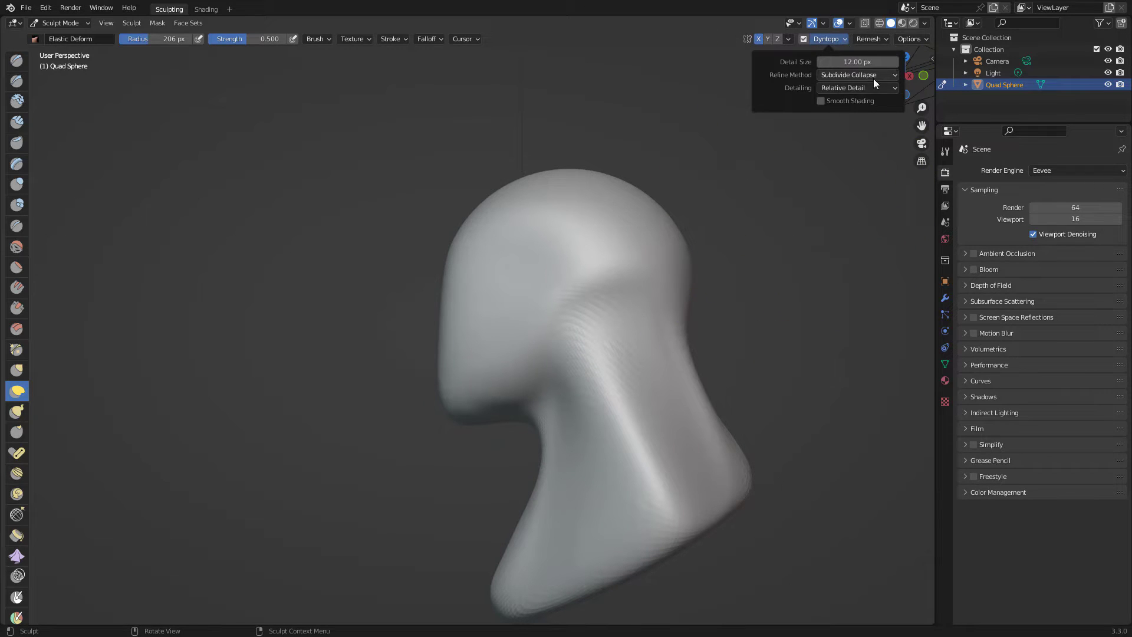
{"action": "left_click", "coordinate": [869, 39]}
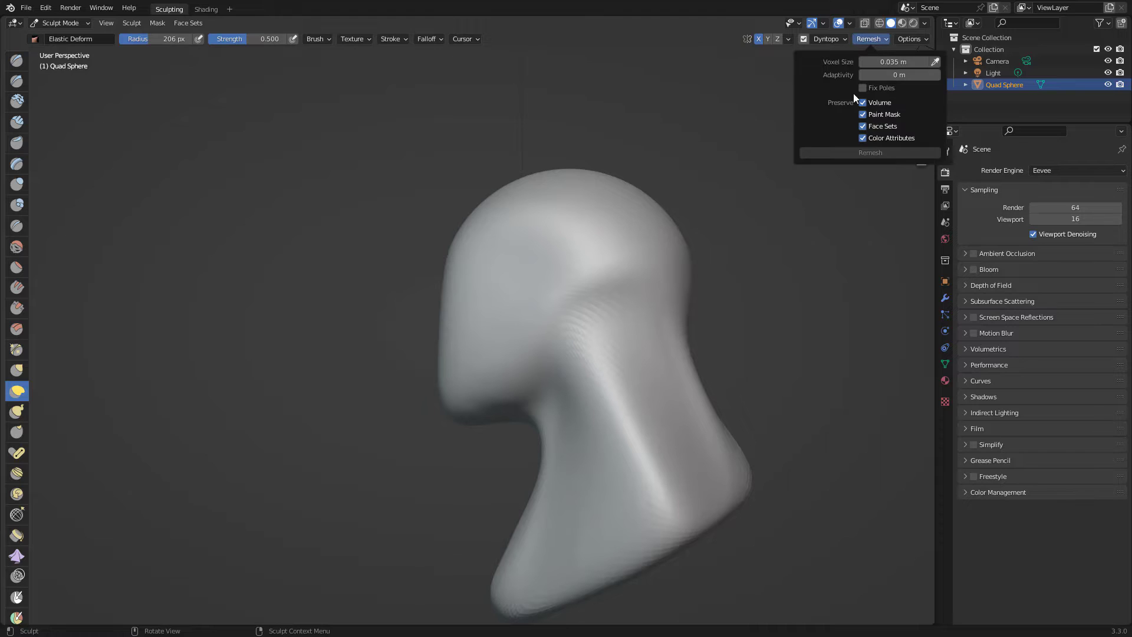
{"action": "left_click", "coordinate": [883, 152]}
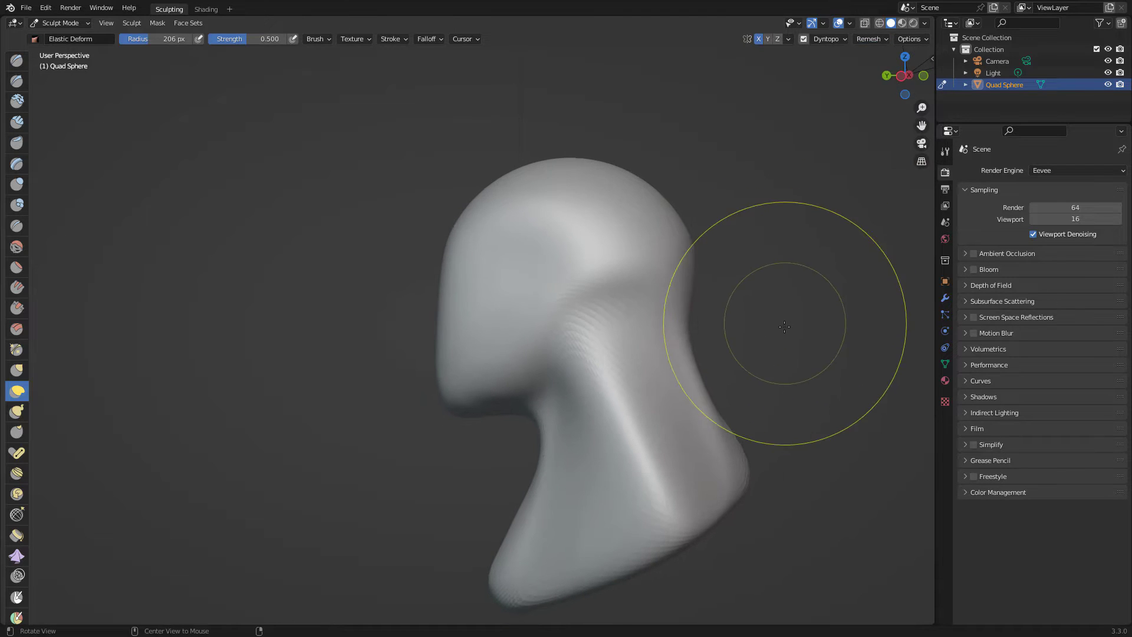
Refine the side of the neck with Elastic Deform and turn the bust to face the front
{"action": "middle_click_drag", "start_coordinate": [751, 324], "coordinate": [829, 369]}
{"action": "mouse_move", "coordinate": [626, 391]}
{"action": "left_mouse_down"}
{"action": "mouse_move", "coordinate": [597, 412]}
{"action": "mouse_move", "coordinate": [524, 520]}
{"action": "left_mouse_up"}
{"action": "mouse_move", "coordinate": [702, 348]}
{"action": "middle_mouse_down"}
{"action": "mouse_move", "coordinate": [644, 345]}
{"action": "mouse_move", "coordinate": [724, 267]}
{"action": "middle_mouse_up"}
{"action": "left_click_drag", "start_coordinate": [536, 380], "coordinate": [541, 372]}
{"action": "middle_click_drag", "start_coordinate": [540, 372], "coordinate": [199, 431]}
Reduce the brush radius to 70 px and try a Pinch/Magnify stroke on both upper sides of the head
{"action": "left_click", "coordinate": [17, 412]}
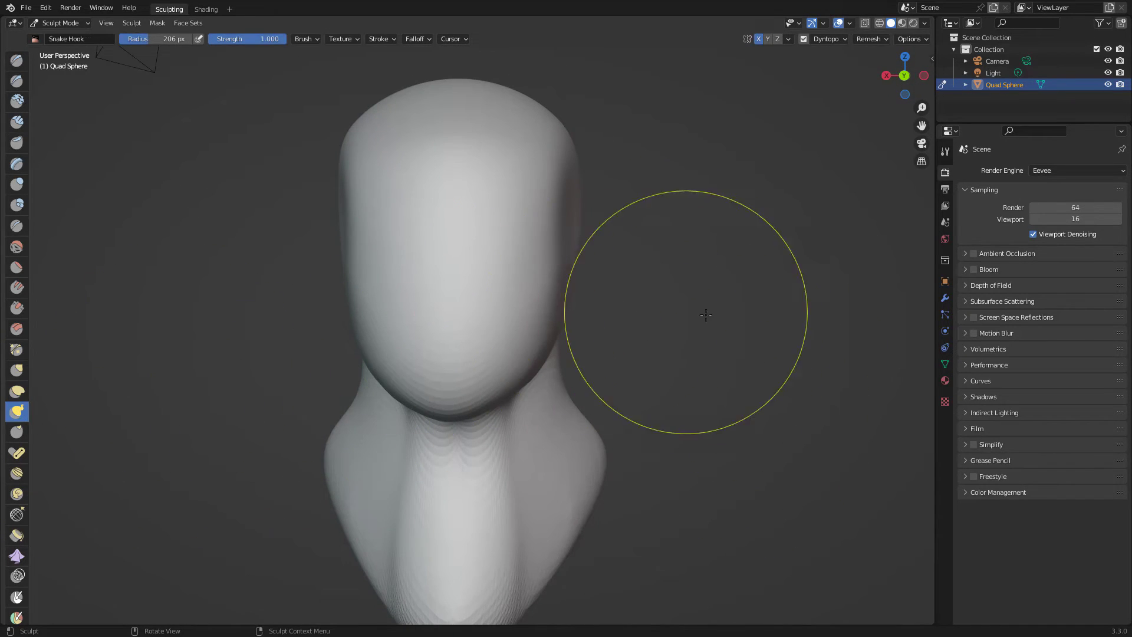
{"action": "mouse_move", "coordinate": [703, 348]}
{"action": "middle_mouse_down"}
{"action": "mouse_move", "coordinate": [678, 355]}
{"action": "mouse_move", "coordinate": [698, 379]}
{"action": "mouse_move", "coordinate": [777, 404]}
{"action": "mouse_move", "coordinate": [611, 302]}
{"action": "middle_mouse_up"}
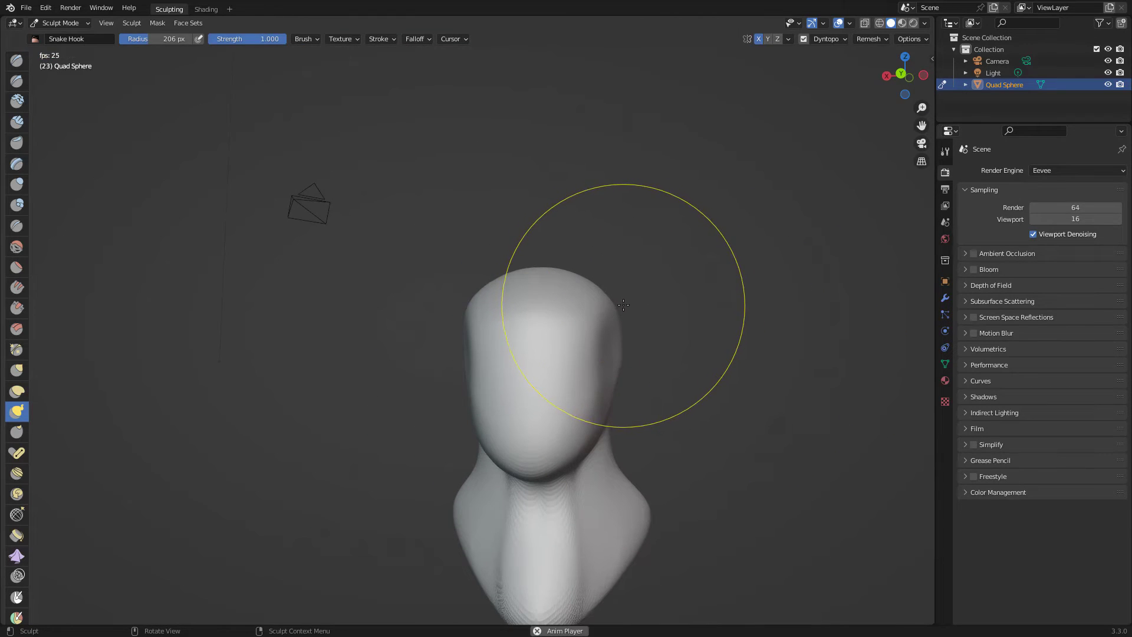
{"action": "key", "text": "p"}
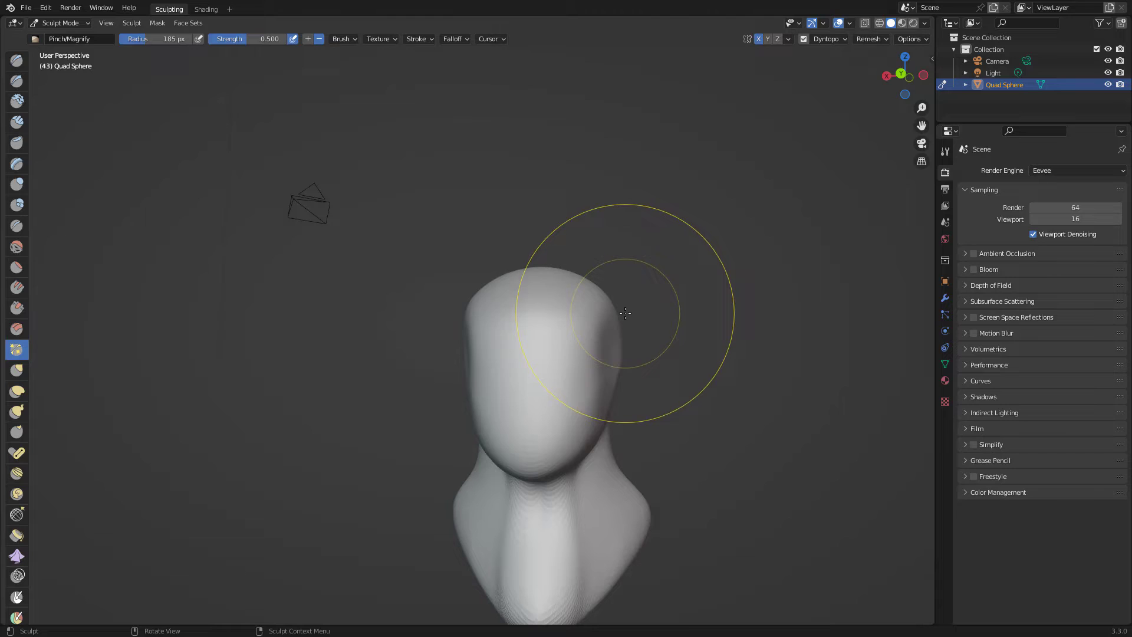
{"action": "key", "text": "bracketleft"}
{"action": "key", "text": "bracketleft"}
{"action": "key", "text": "bracketleft"}
{"action": "key", "text": "bracketleft"}
{"action": "key", "text": "bracketleft"}
{"action": "left_click_drag", "start_coordinate": [603, 307], "coordinate": [634, 295]}
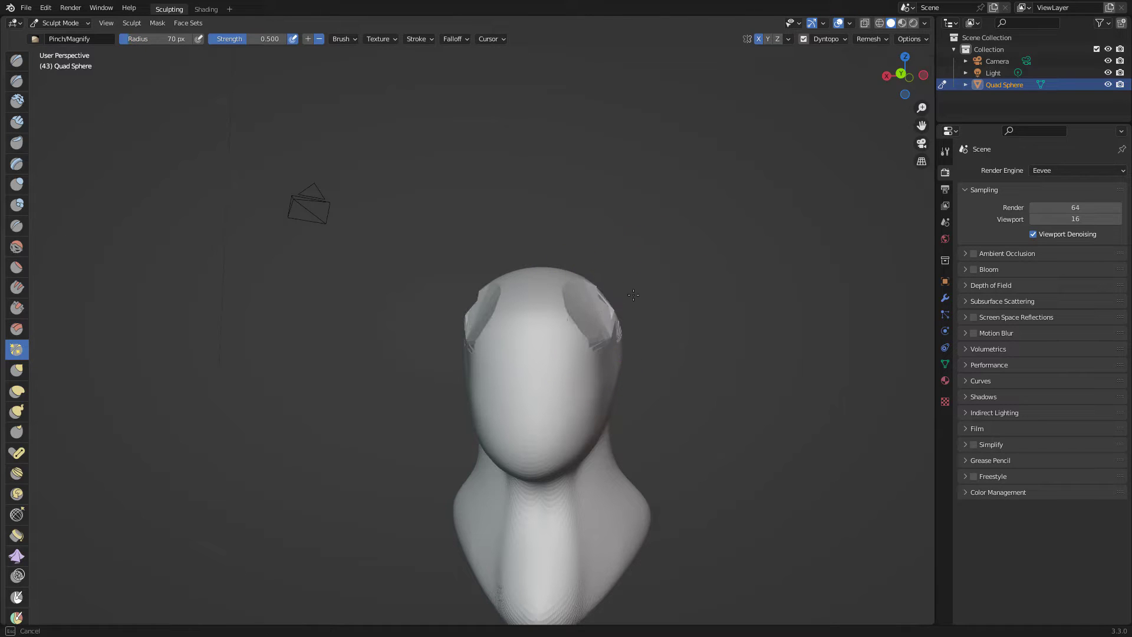
{"action": "key", "text": "ctrl+z"}
{"action": "middle_click_drag", "start_coordinate": [665, 312], "coordinate": [631, 330]}
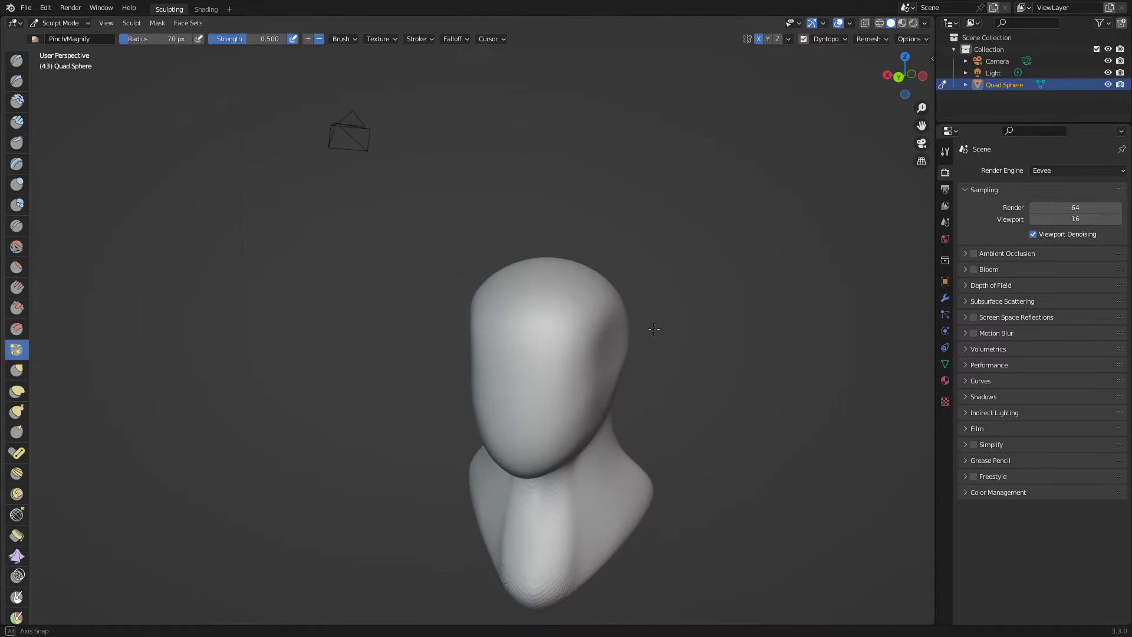
Try pulling material out of both temples with Snake Hook at radii of 70 px and 63 px
{"action": "key", "text": "k"}
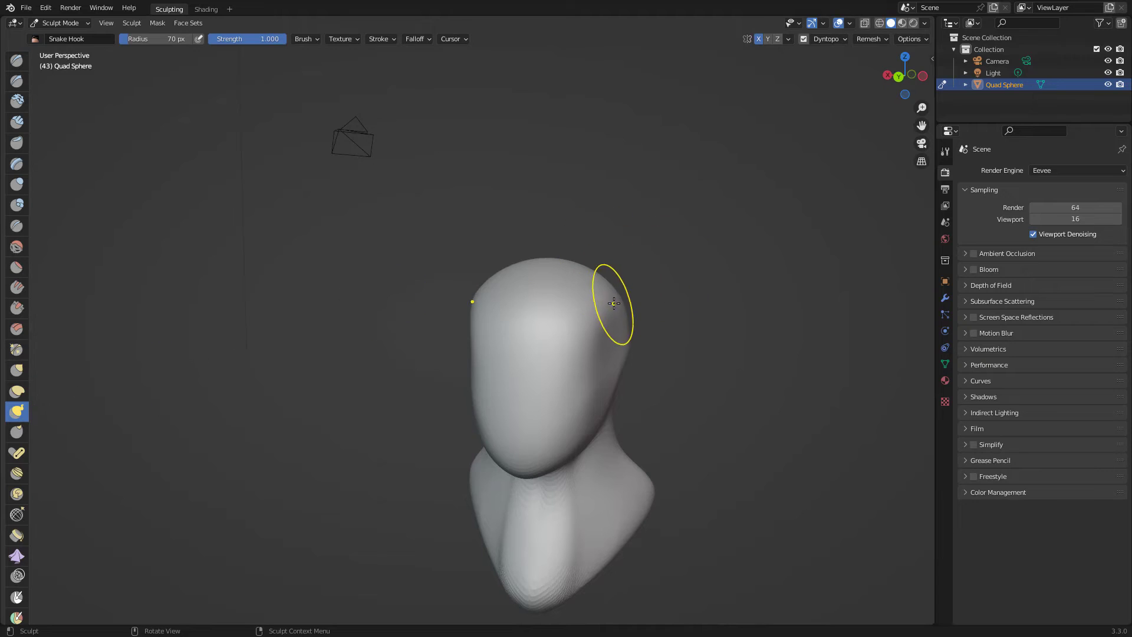
{"action": "left_click_drag", "start_coordinate": [614, 303], "coordinate": [630, 296]}
{"action": "key", "text": "ctrl+z"}
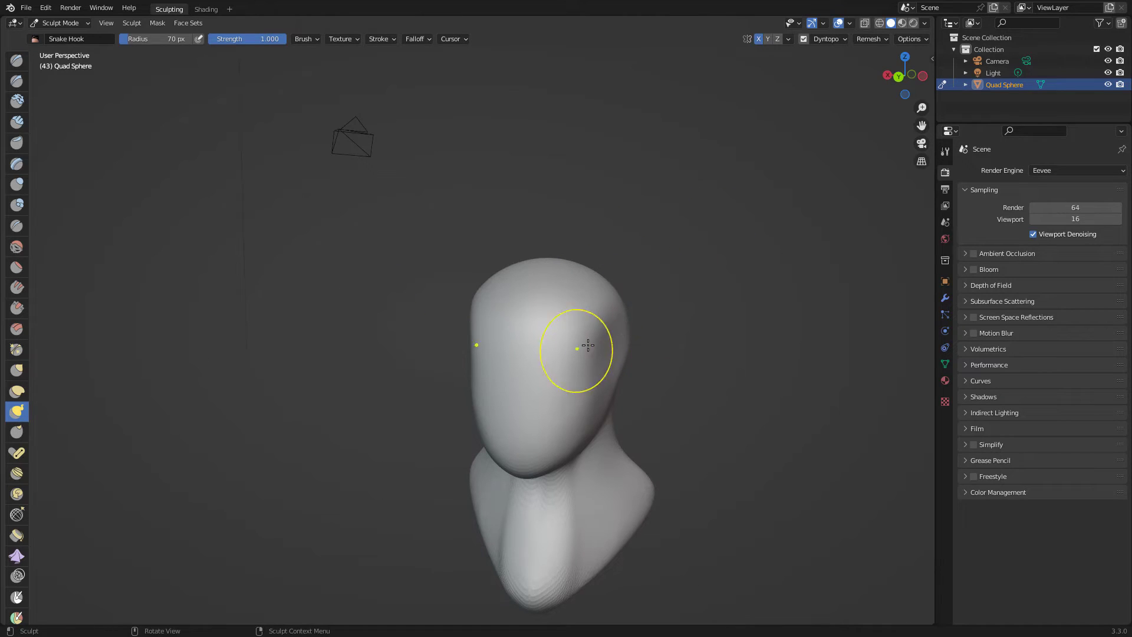
{"action": "left_click_drag", "start_coordinate": [593, 314], "coordinate": [602, 291]}
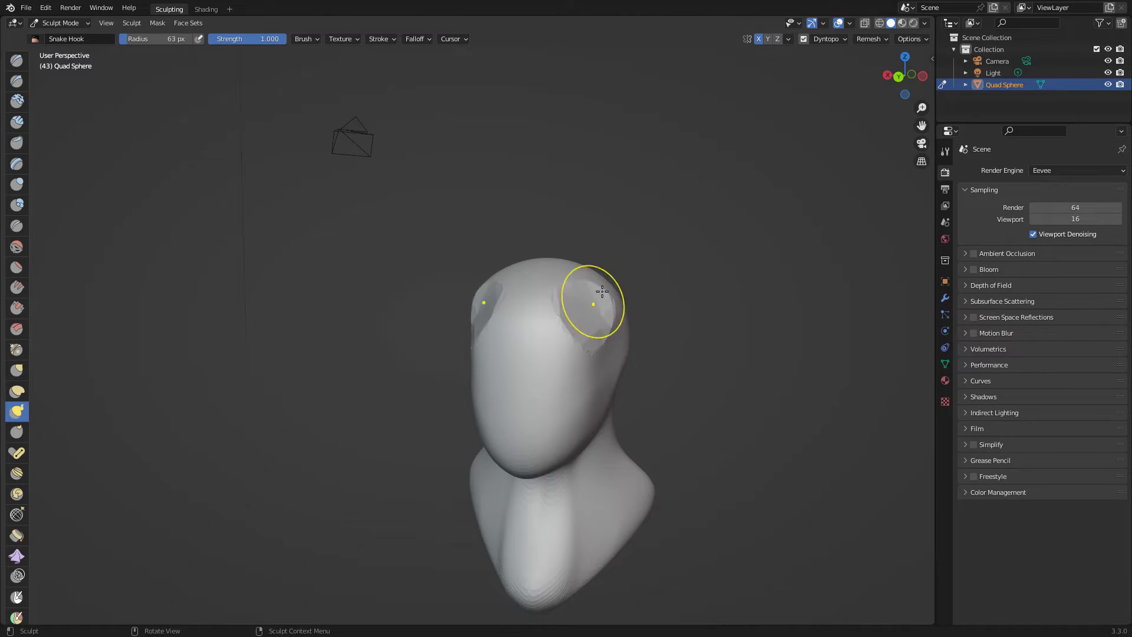
{"action": "key", "text": "ctrl+z"}
Try pulling a spike from each side of the head with the 63 px Snake Hook brush at close range
{"action": "middle_click_drag", "start_coordinate": [690, 314], "coordinate": [733, 237]}
{"action": "left_click_drag", "start_coordinate": [734, 236], "coordinate": [778, 229], "text": "ctrl+alt"}
{"action": "mouse_move", "coordinate": [862, 112]}
{"action": "left_mouse_down", "text": "alt+shift"}
{"action": "mouse_move", "coordinate": [502, 123]}
{"action": "mouse_move", "coordinate": [702, 129]}
{"action": "left_mouse_up", "text": "alt+shift"}
{"action": "left_click_drag", "start_coordinate": [546, 312], "coordinate": [650, 320]}
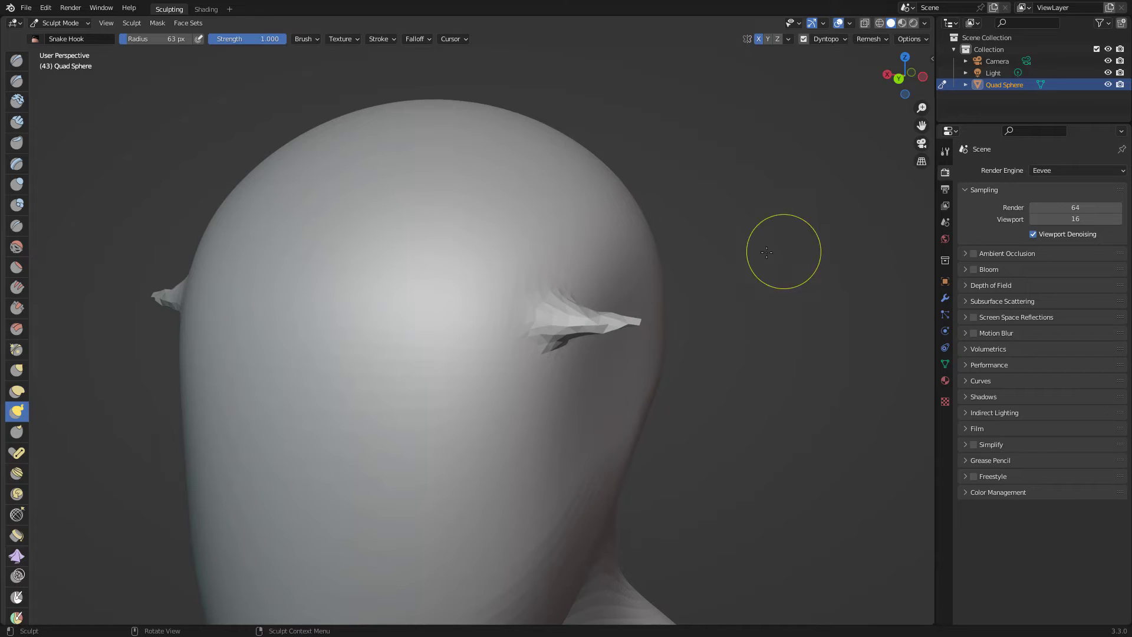
{"action": "key", "text": "ctrl+z"}
Set Dyntopo detailing to Brush Detail and pull a pair of upward-curving horns from the temples with the 63 px Snake Hook brush
{"action": "left_click", "coordinate": [839, 40]}
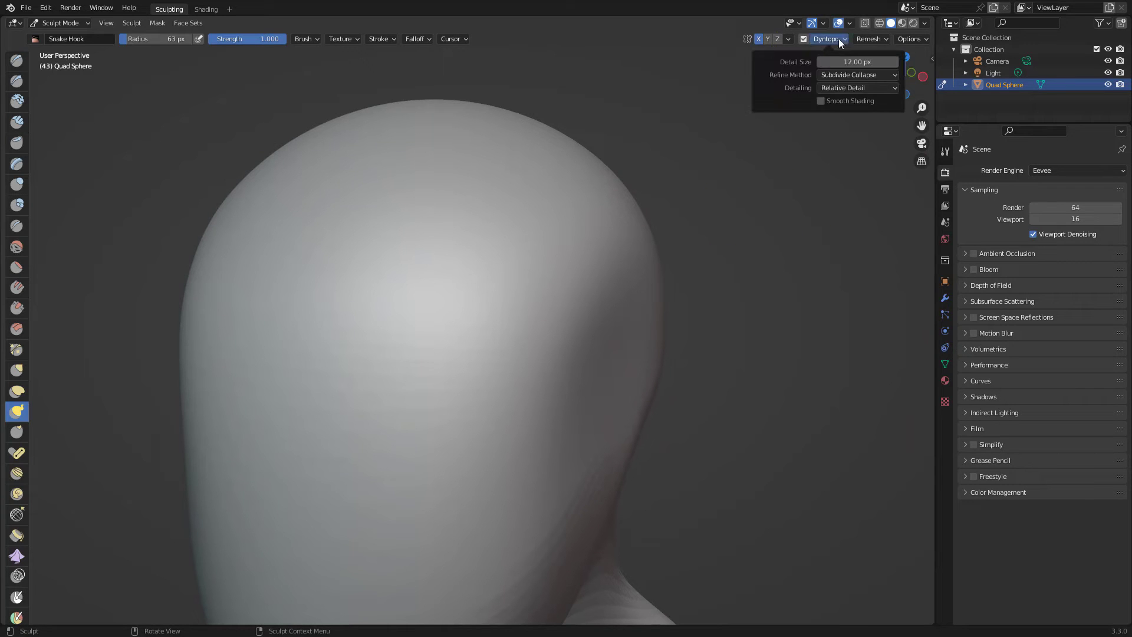
{"action": "left_click", "coordinate": [849, 88]}
{"action": "middle_click_drag", "start_coordinate": [763, 361], "coordinate": [771, 329]}
{"action": "scroll", "coordinate": [771, 328], "scroll_direction": "up", "scroll_amount": 5}
{"action": "scroll", "coordinate": [770, 329], "scroll_direction": "down", "scroll_amount": 10}
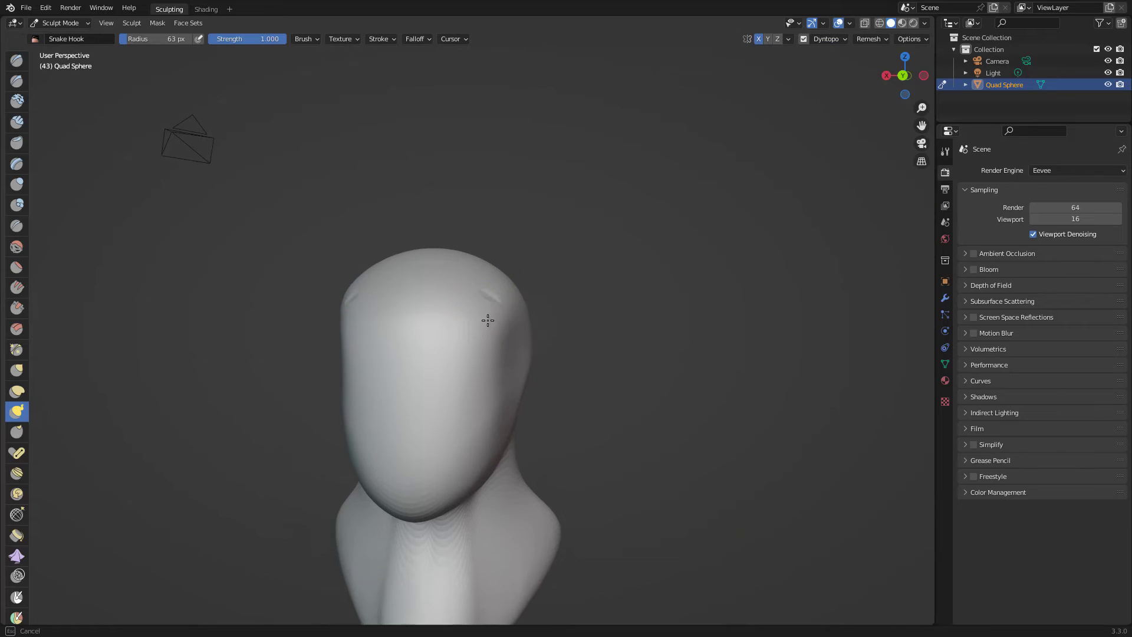
{"action": "mouse_move", "coordinate": [488, 320]}
{"action": "left_mouse_down"}
{"action": "mouse_move", "coordinate": [537, 298]}
{"action": "mouse_move", "coordinate": [578, 206]}
{"action": "left_mouse_up"}
{"action": "middle_click_drag", "start_coordinate": [677, 374], "coordinate": [770, 287]}
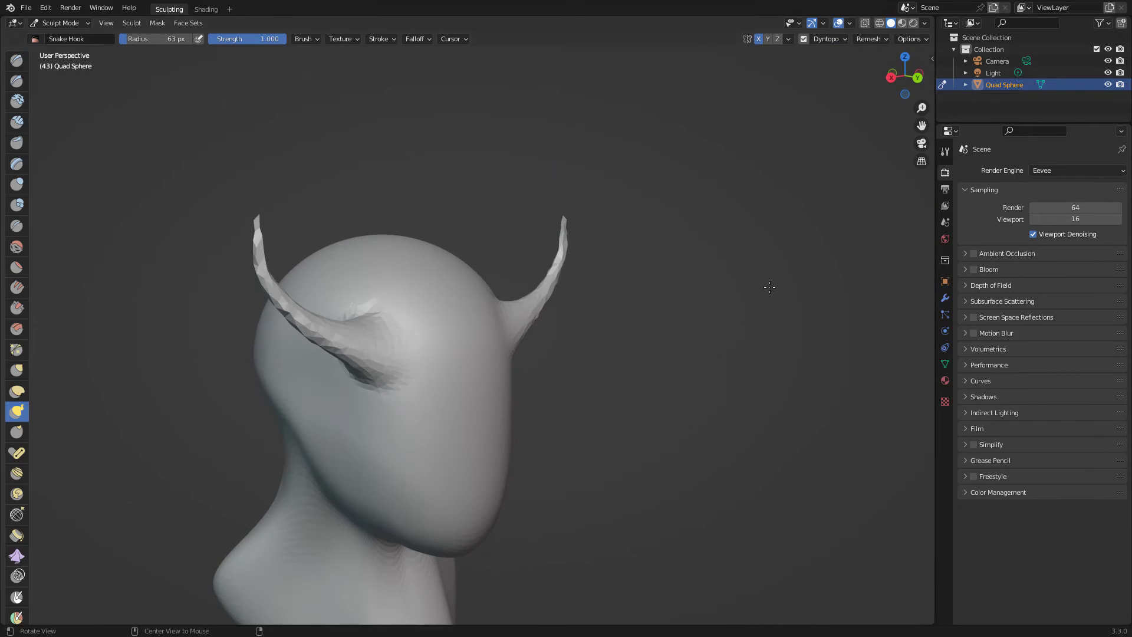
{"action": "left_click", "coordinate": [840, 42]}
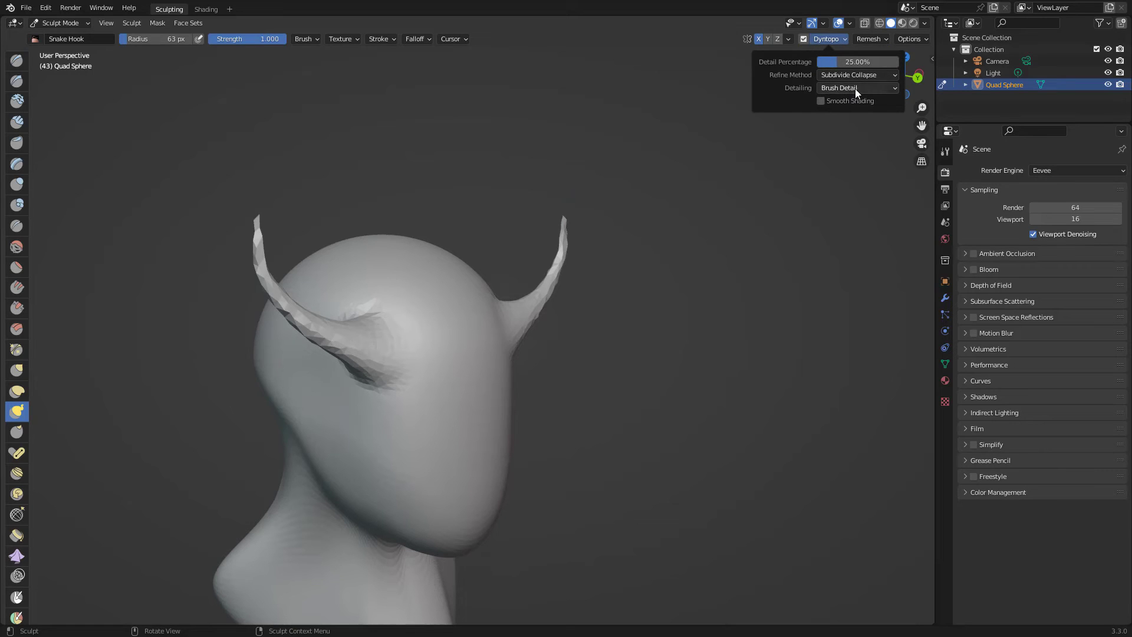
{"action": "left_click", "coordinate": [856, 90]}
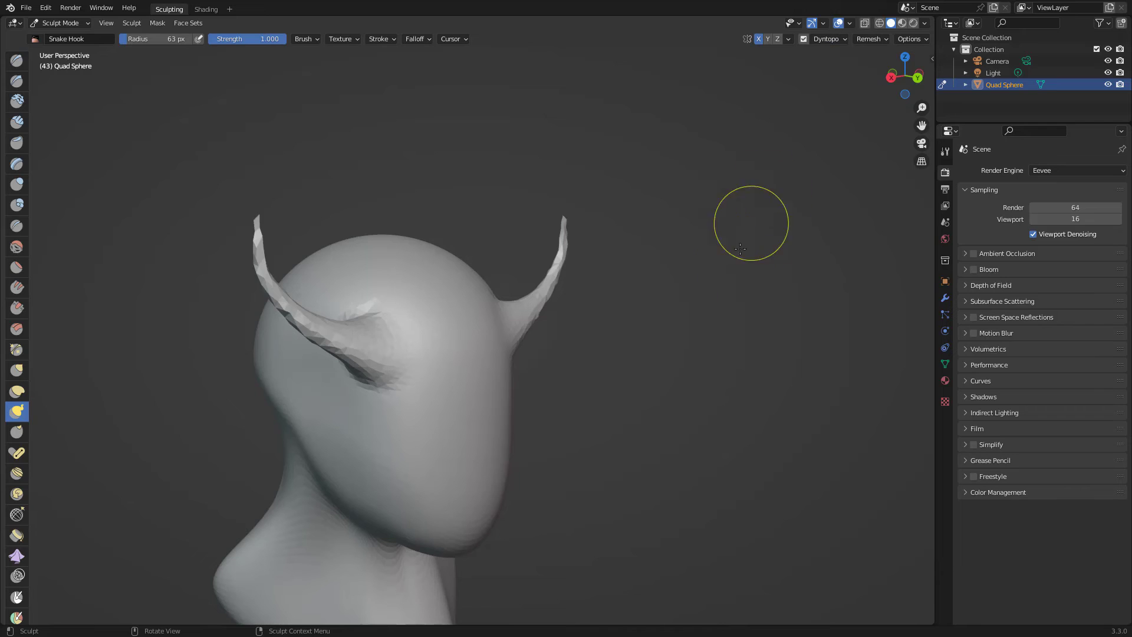
Pull a second pair of long horns upward from the upper back of the head, behind the first pair, with Snake Hook
{"action": "mouse_move", "coordinate": [721, 337]}
{"action": "middle_mouse_down"}
{"action": "mouse_move", "coordinate": [678, 321]}
{"action": "mouse_move", "coordinate": [681, 286]}
{"action": "mouse_move", "coordinate": [570, 243]}
{"action": "middle_mouse_up"}
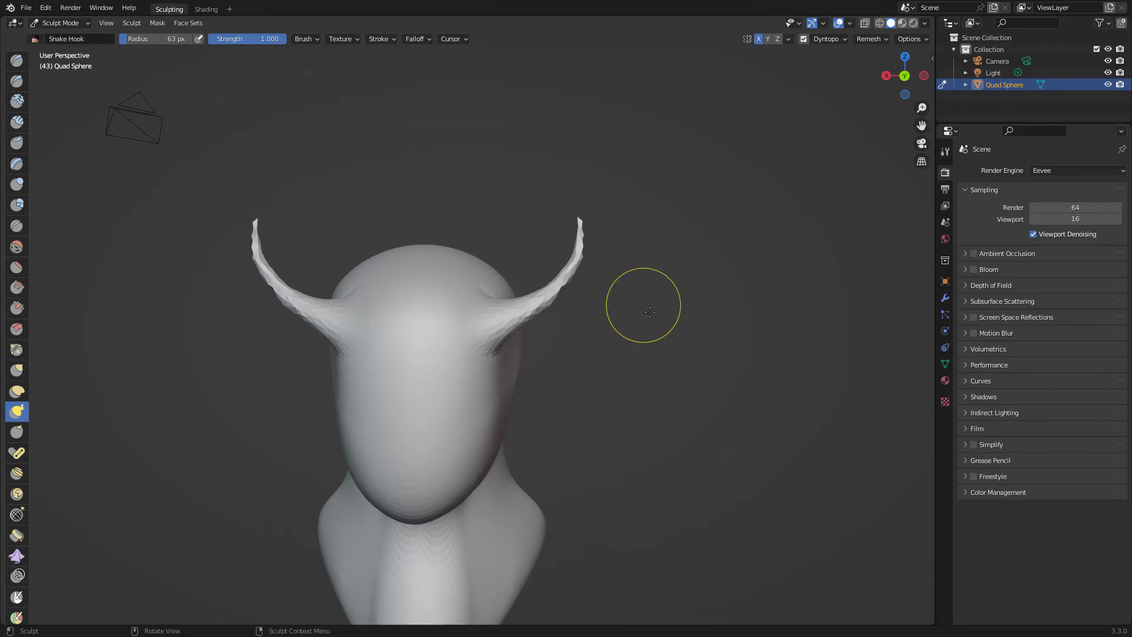
{"action": "middle_click_drag", "start_coordinate": [650, 312], "coordinate": [573, 337]}
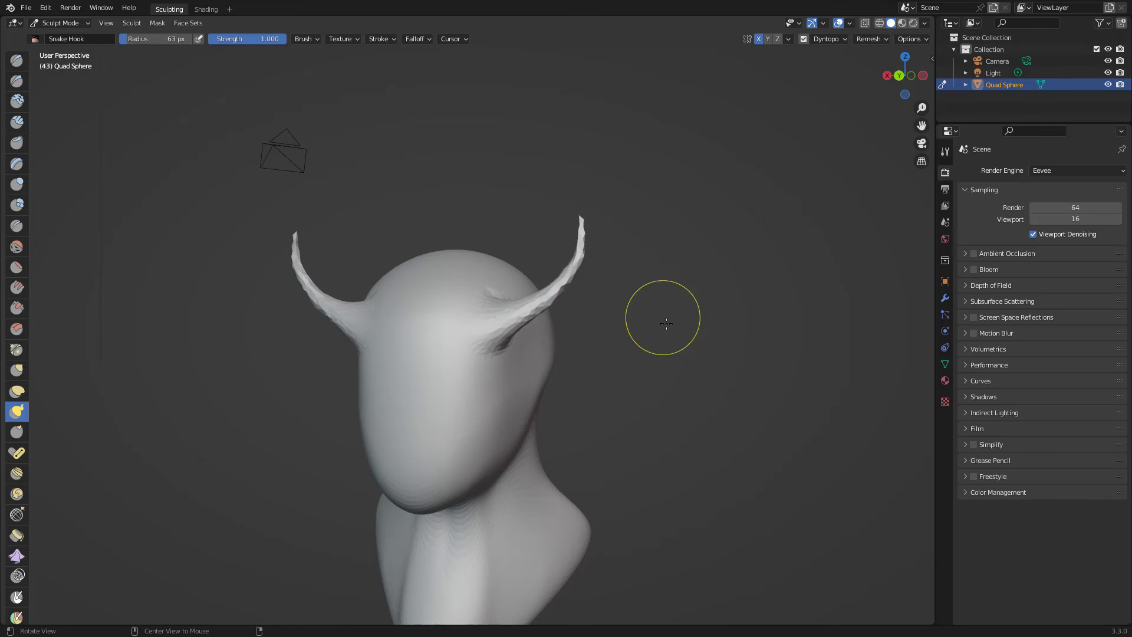
{"action": "middle_click_drag", "start_coordinate": [667, 324], "coordinate": [611, 307]}
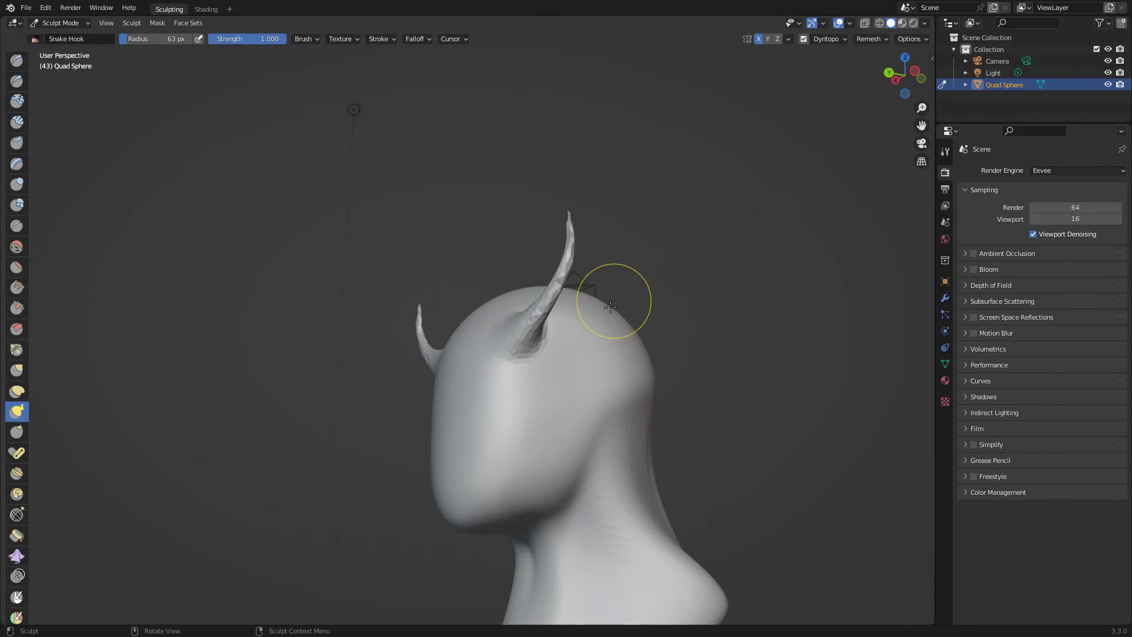
{"action": "left_click_drag", "start_coordinate": [605, 312], "coordinate": [673, 191]}
Pull a pair of downward-curving spikes from both sides of the jaw with Snake Hook and check the bust from the front and below
{"action": "middle_click_drag", "start_coordinate": [735, 333], "coordinate": [658, 370]}
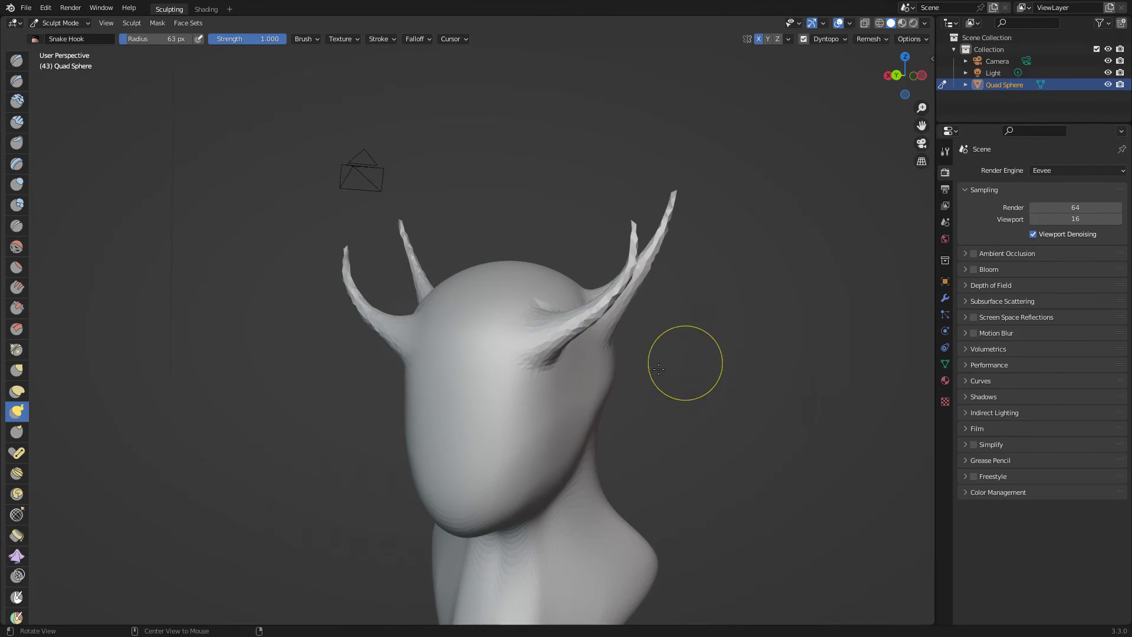
{"action": "left_click_drag", "start_coordinate": [509, 456], "coordinate": [600, 531]}
{"action": "middle_click_drag", "start_coordinate": [716, 417], "coordinate": [771, 430]}
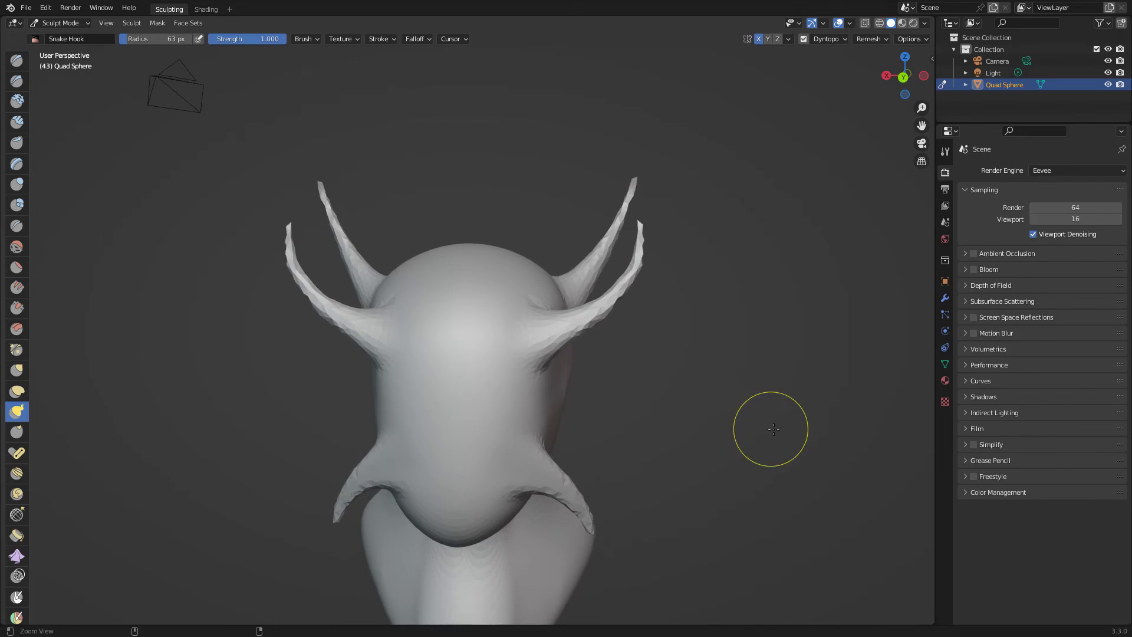
{"action": "middle_click_drag", "start_coordinate": [759, 468], "coordinate": [762, 325]}
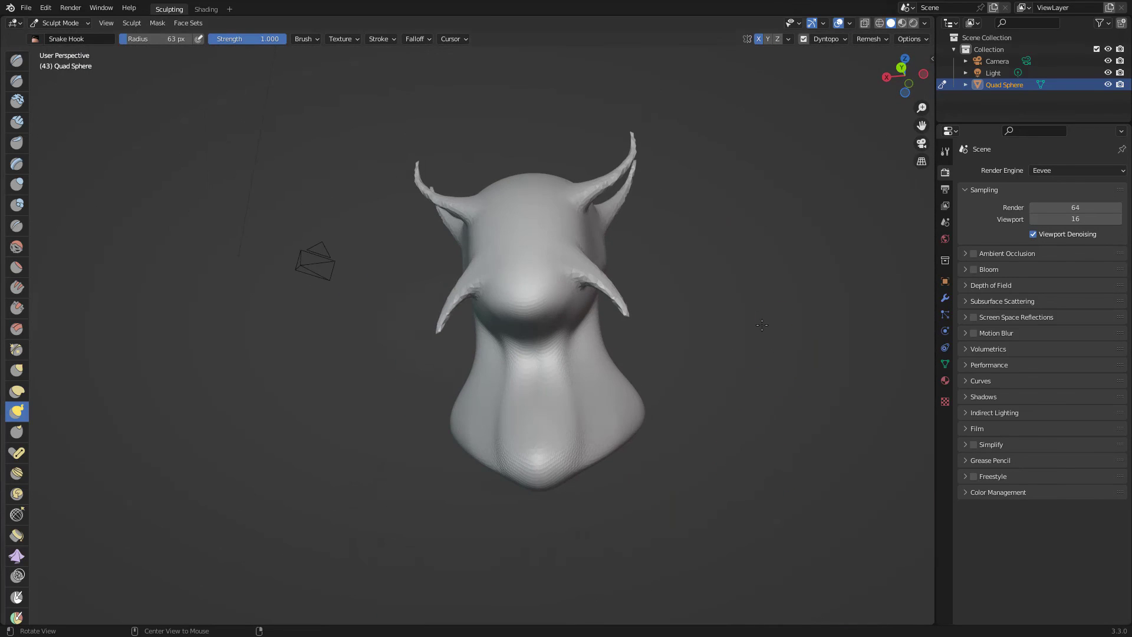